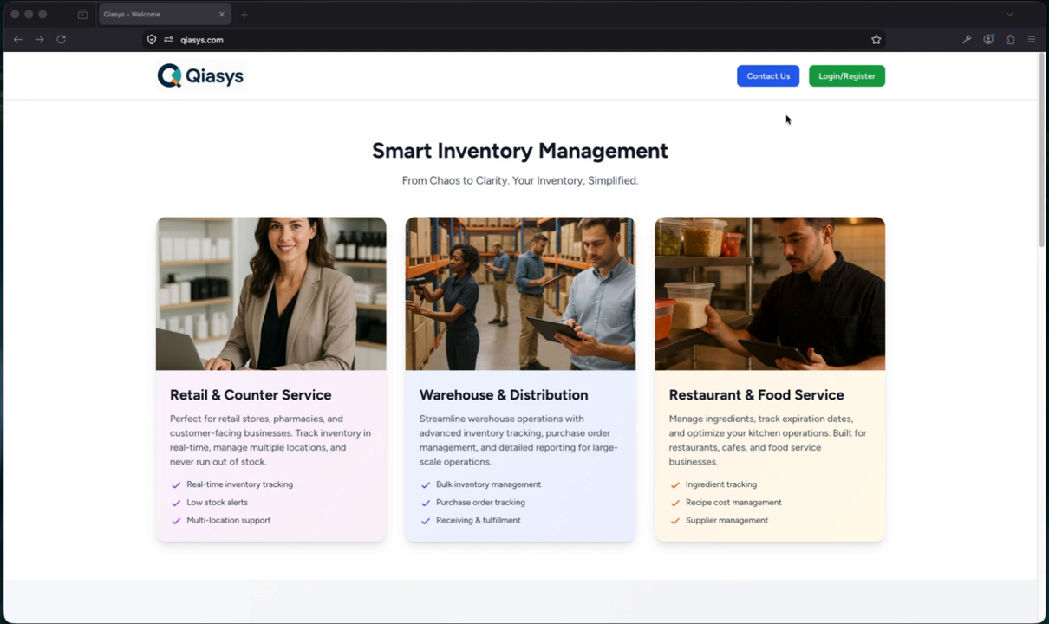
Bring the browser forward and go to the Qiasys login page via Login/Register
click(849, 82)
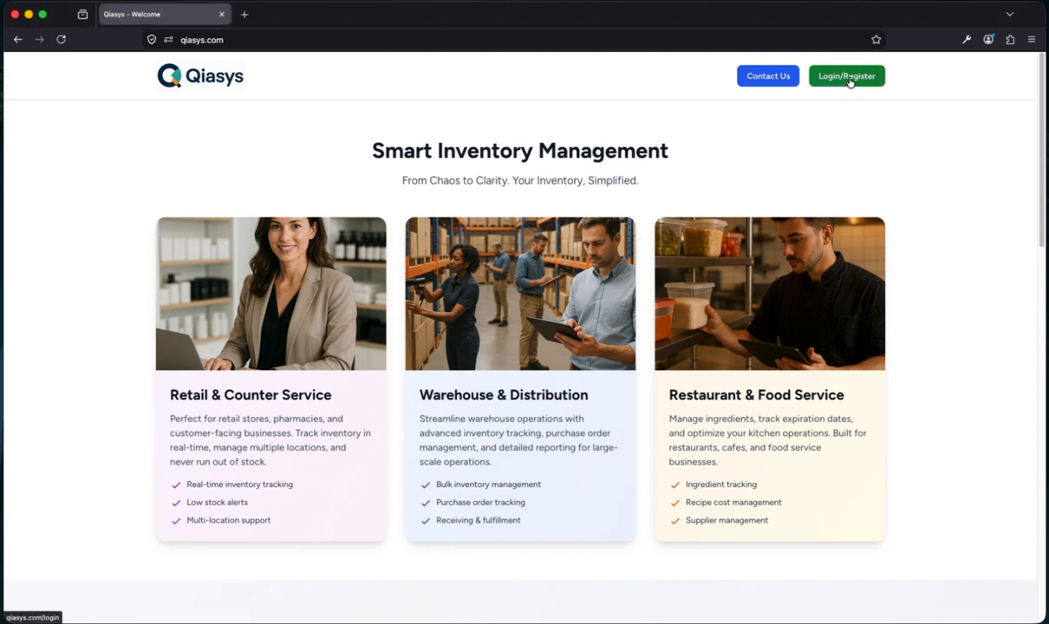
click(849, 78)
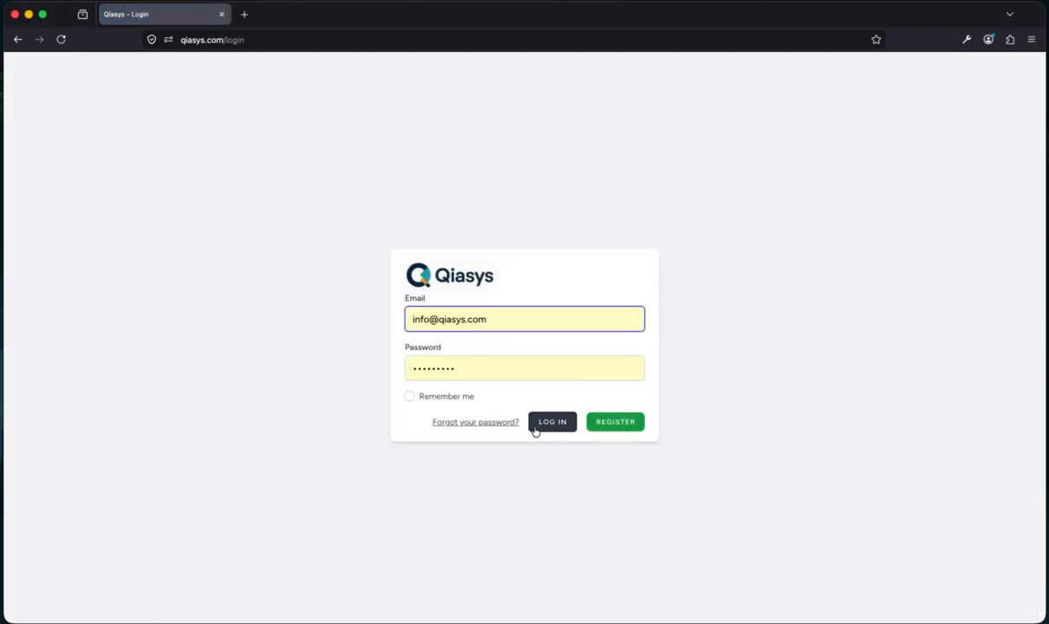
Sign in with the autofilled credentials and open the user-name account menu
click(552, 425)
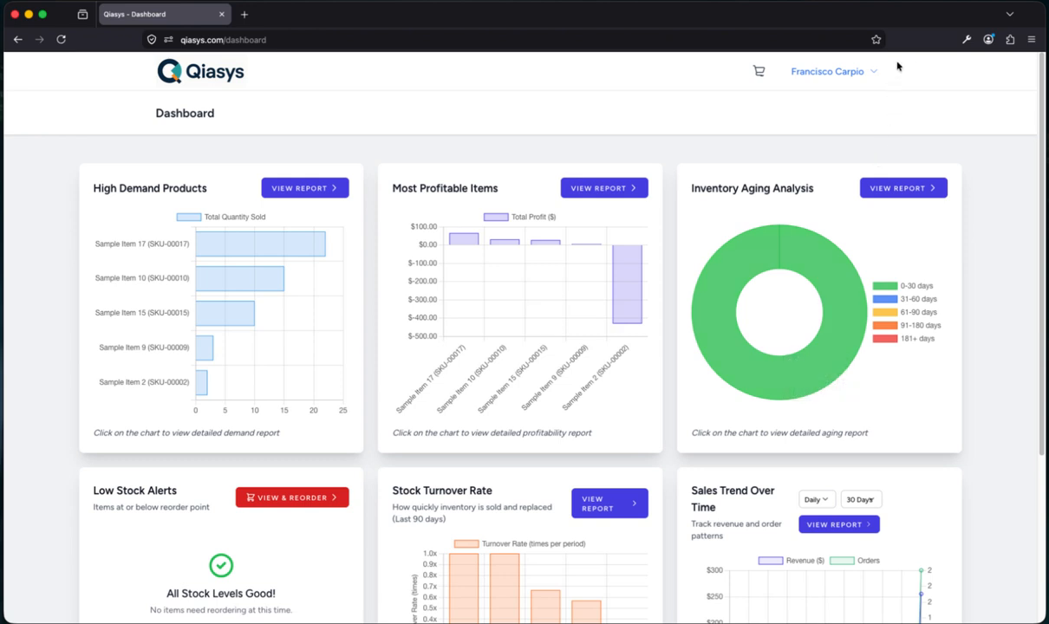
click(855, 76)
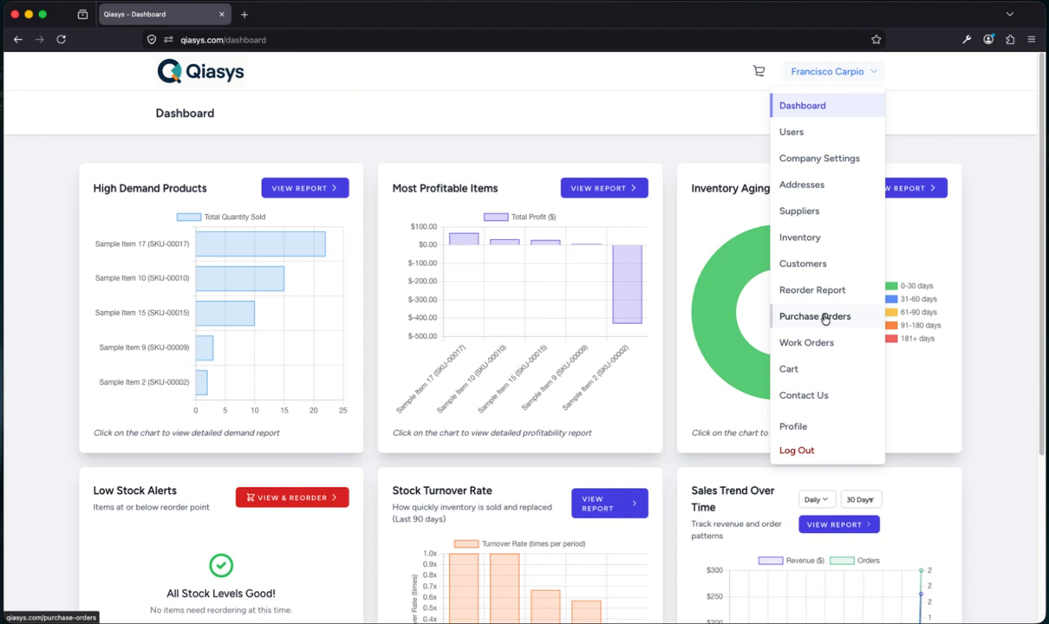
Open the empty Purchase Orders page, then reopen the account menu
click(825, 318)
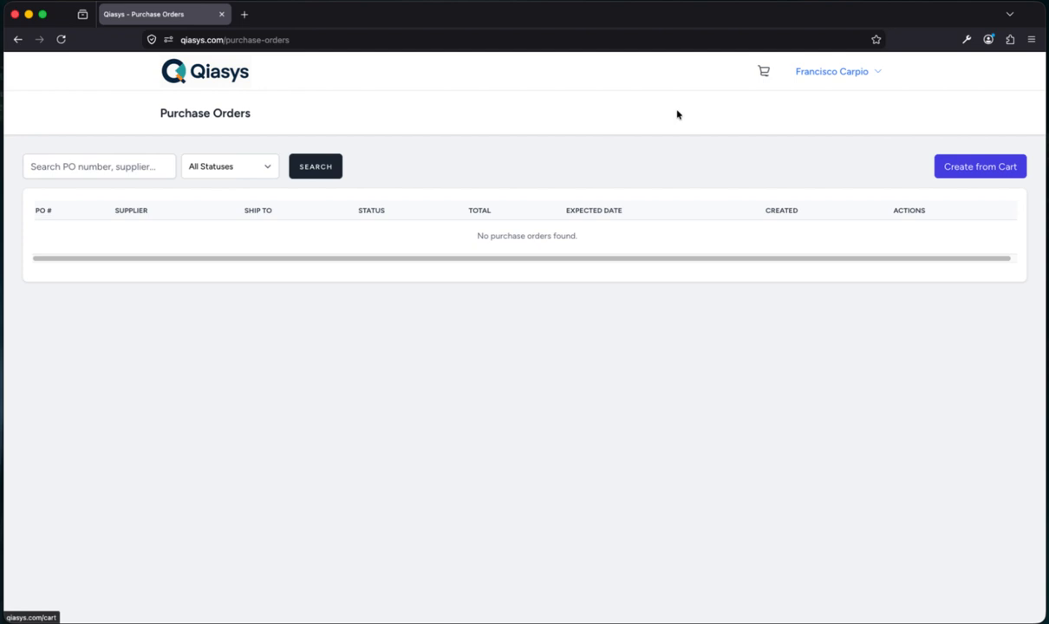
click(844, 76)
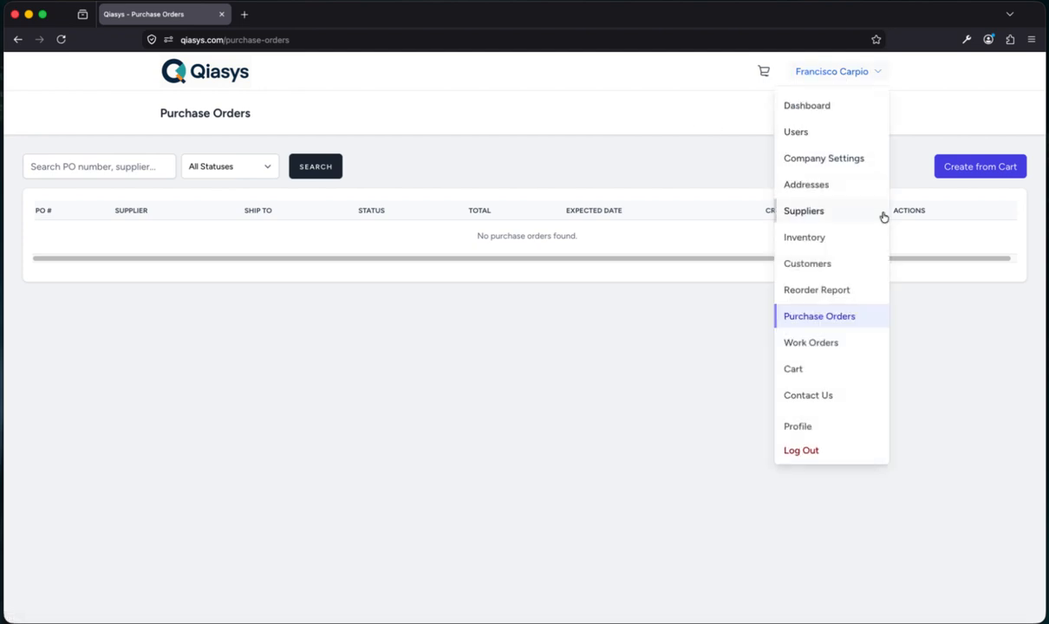
From Inventory, add 5 of SKU-00002, 8 of SKU-00003 and 7 of SKU-00004, then view the cart
click(814, 238)
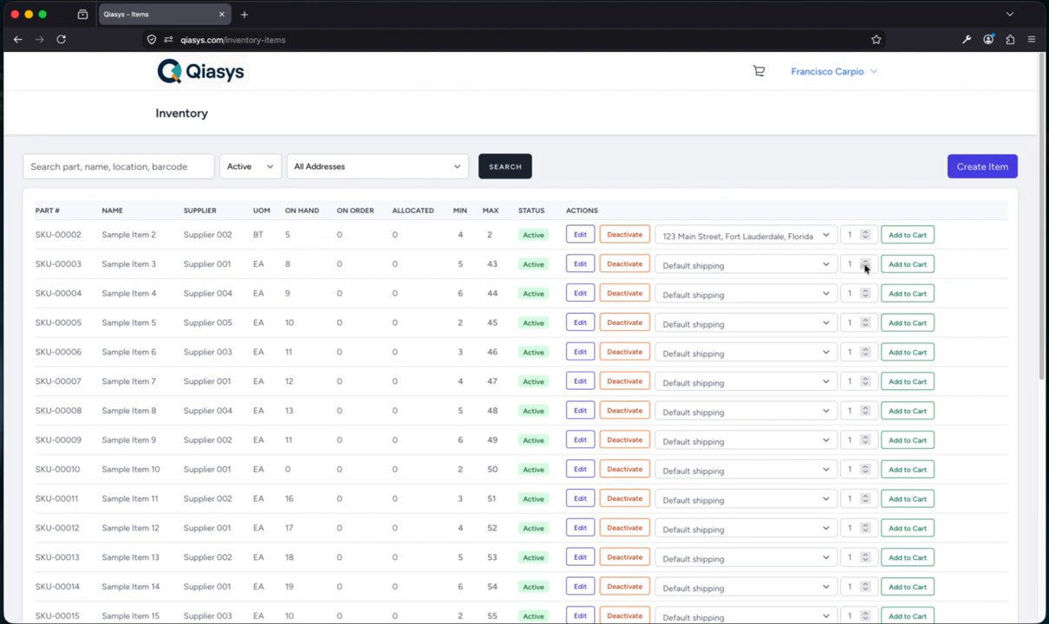
click(852, 234)
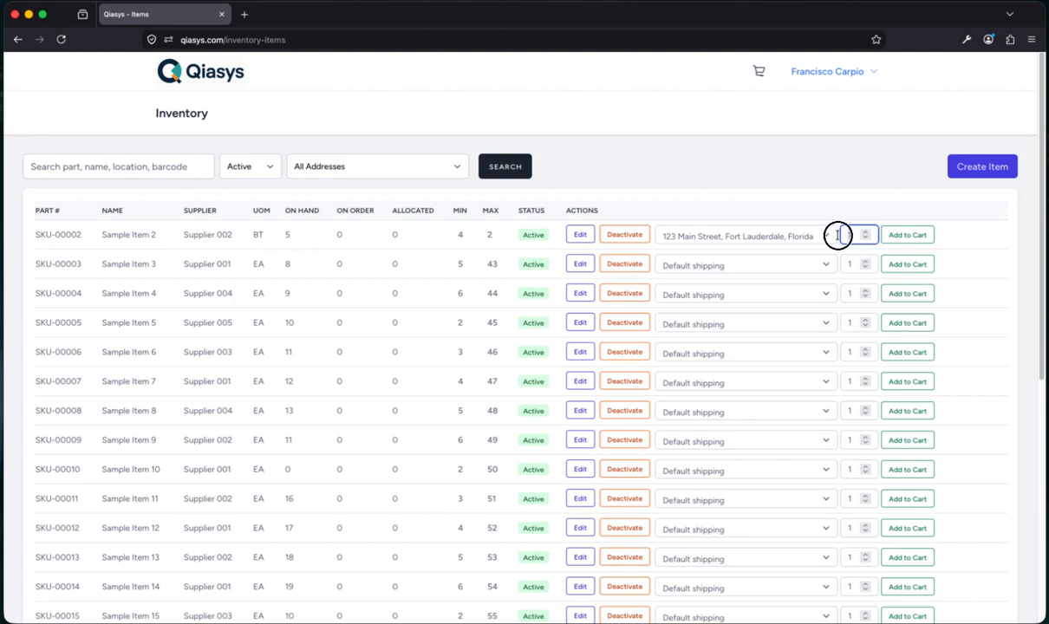
text(5)
click(915, 238)
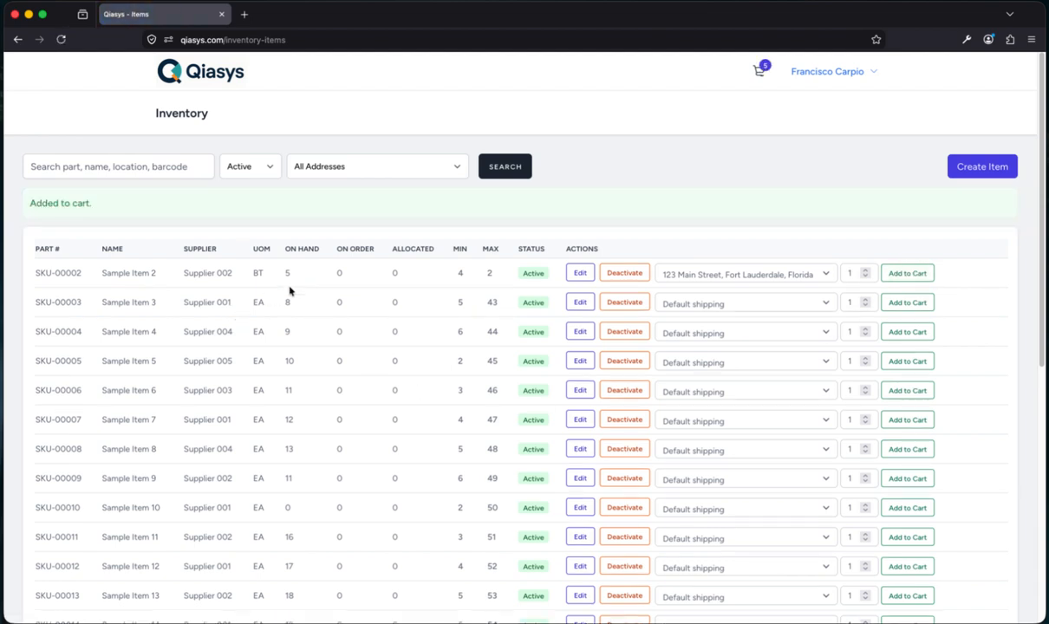
click(847, 302)
text(8)
click(918, 307)
click(848, 331)
key(BackSpace)
text(7)
click(894, 339)
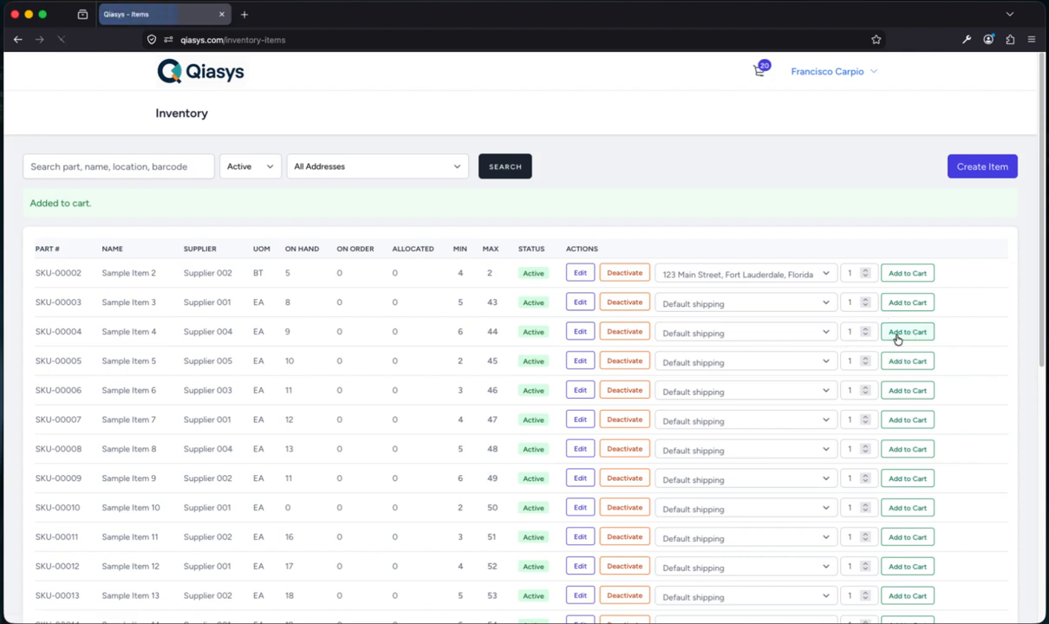
click(763, 72)
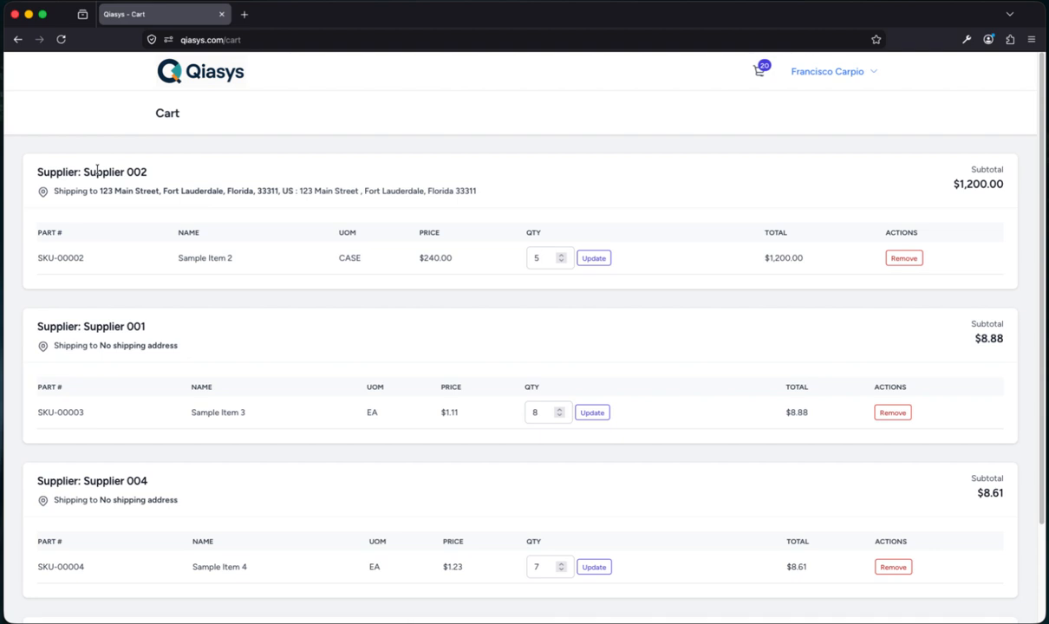
drag(170, 172, 119, 169)
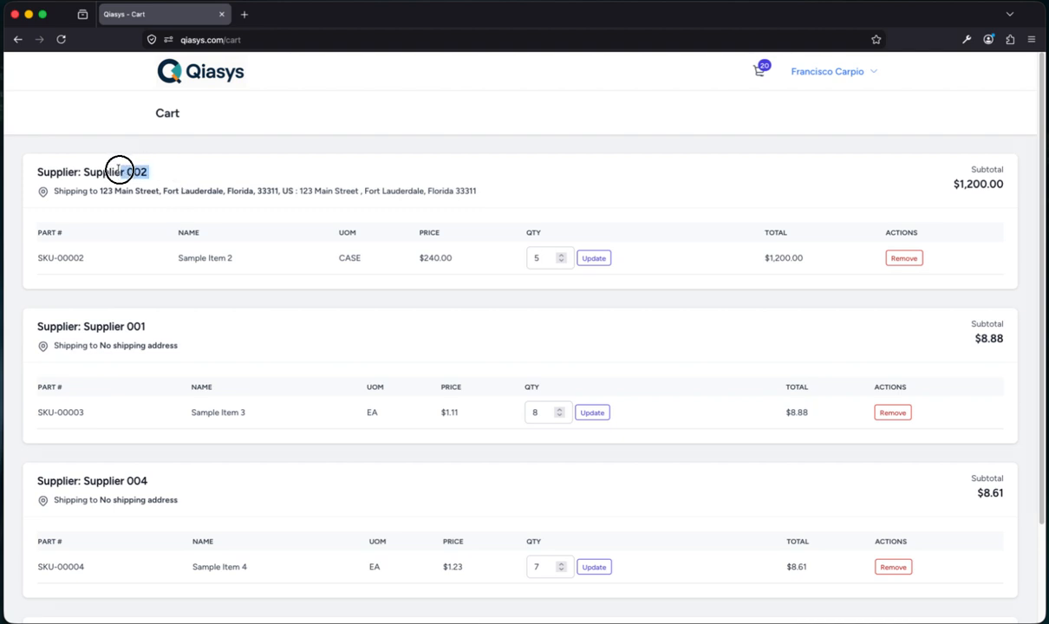
drag(118, 170, 122, 171)
scroll(283, 421, down, 3)
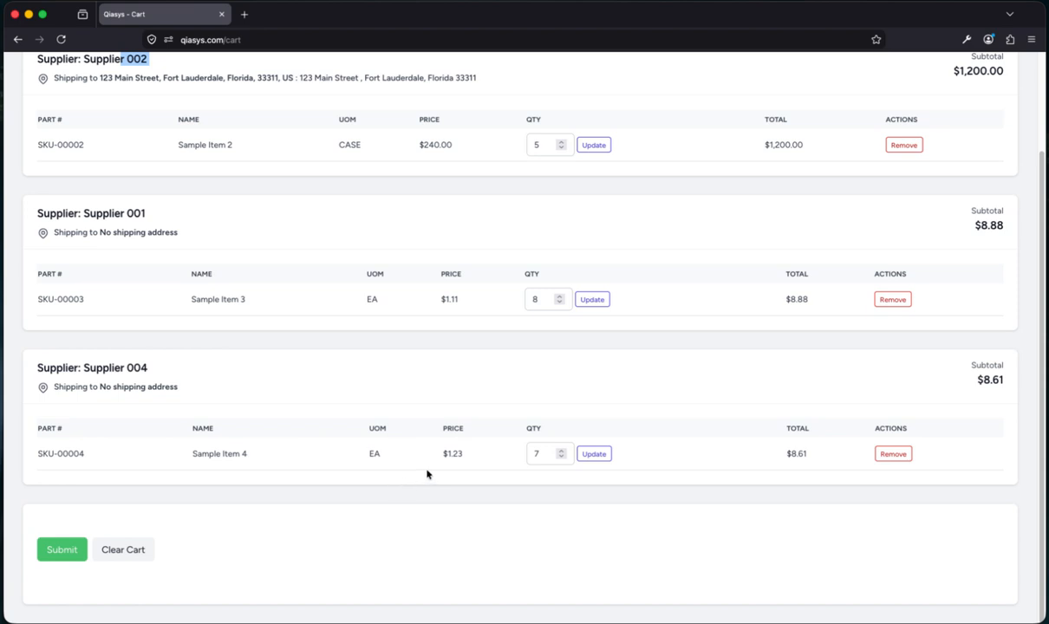
scroll(444, 477, up, 3)
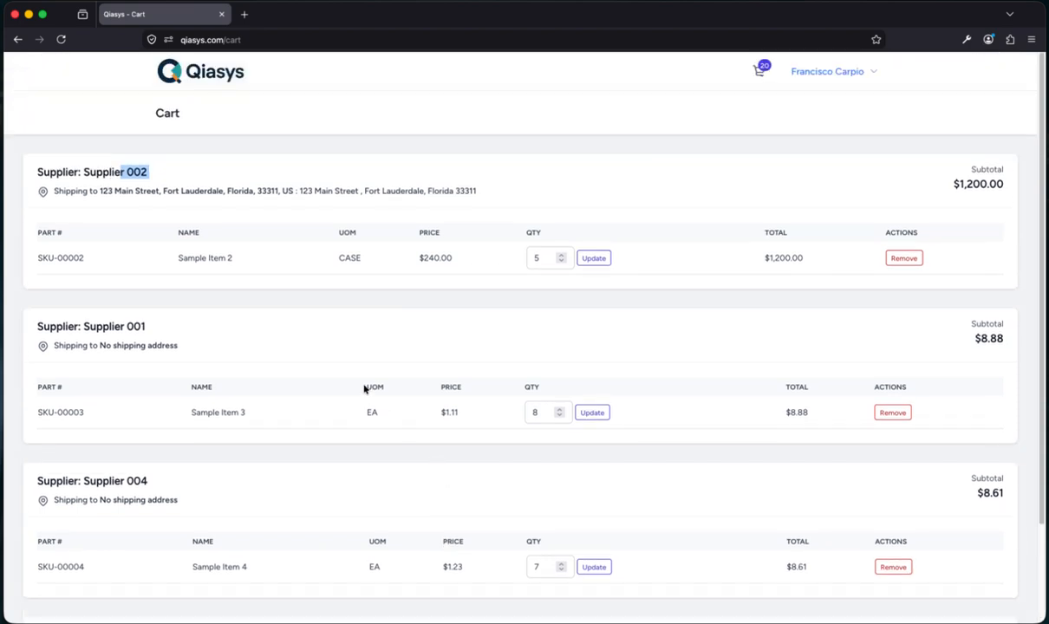
click(855, 77)
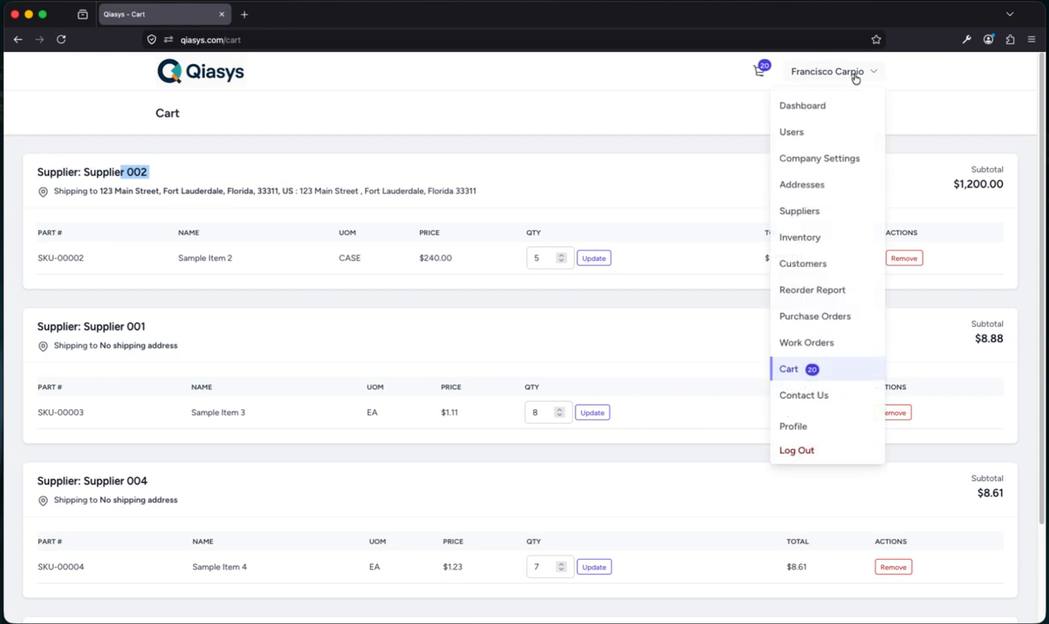
Open the Suppliers list and edit Supplier 001's record
click(791, 211)
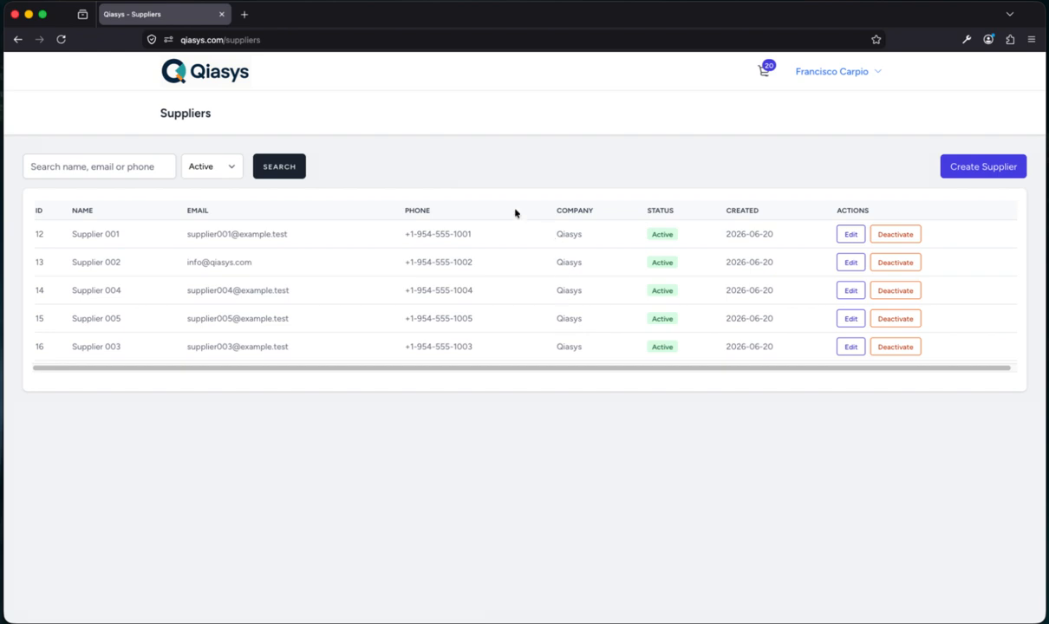
click(848, 234)
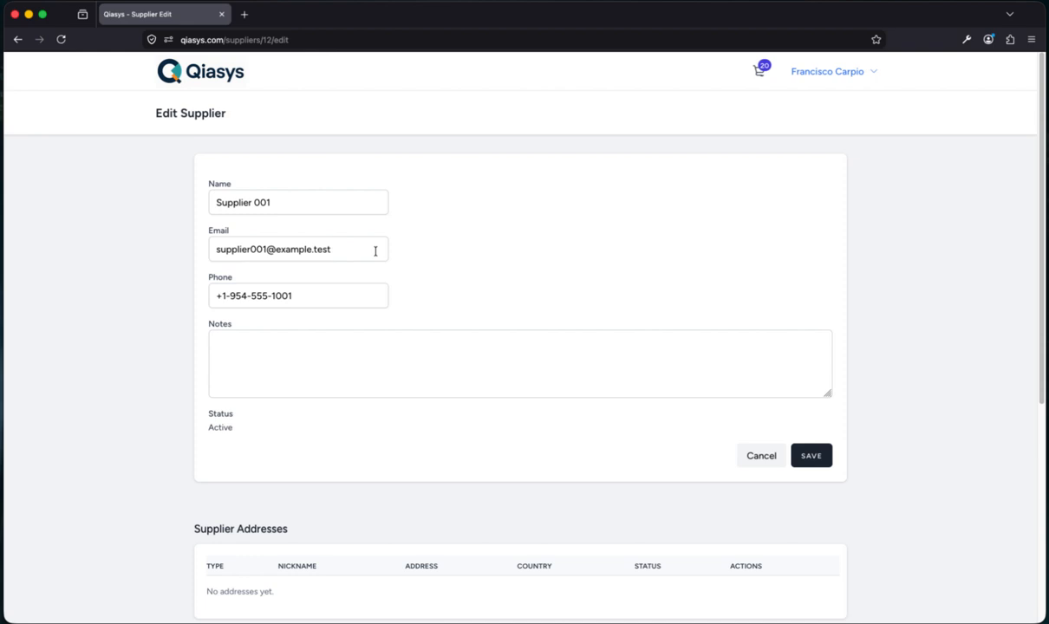
Replace Supplier 001's e-mail with the shared company address and save the supplier
drag(372, 249, 168, 246)
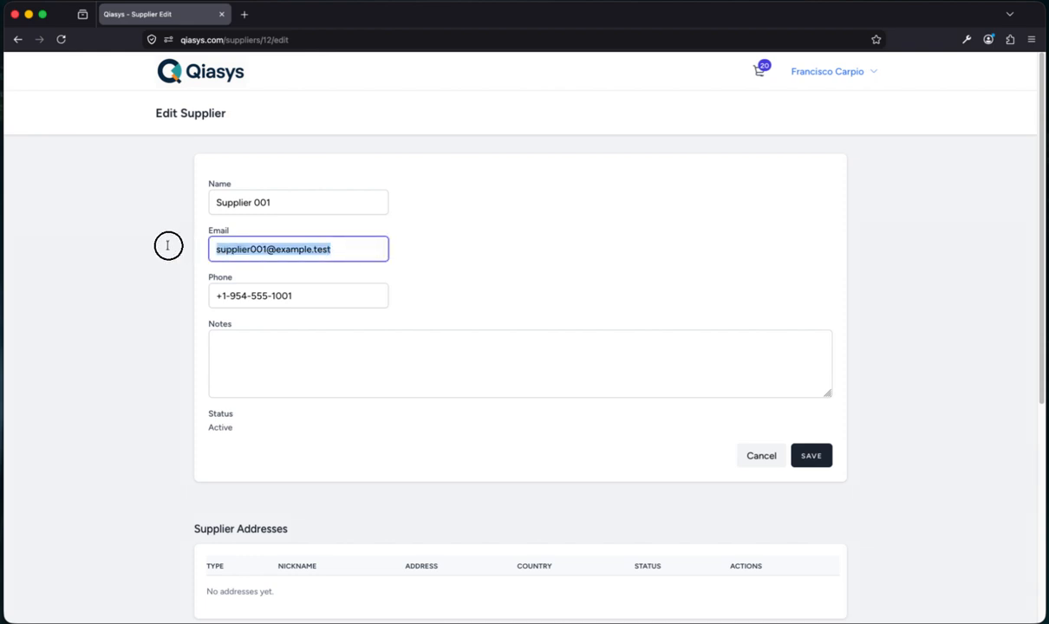
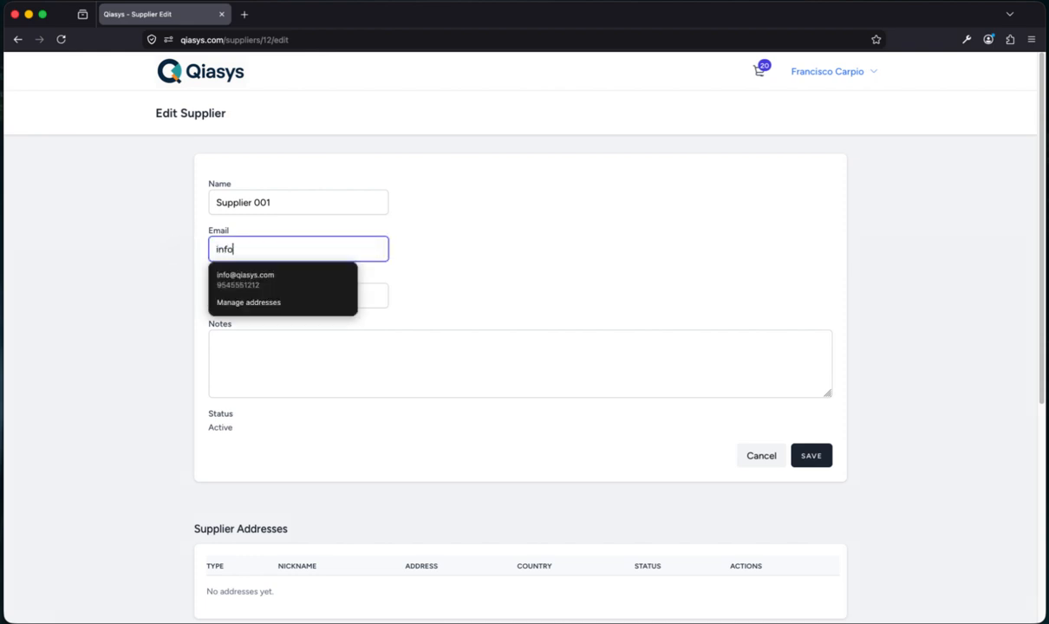
click(513, 221)
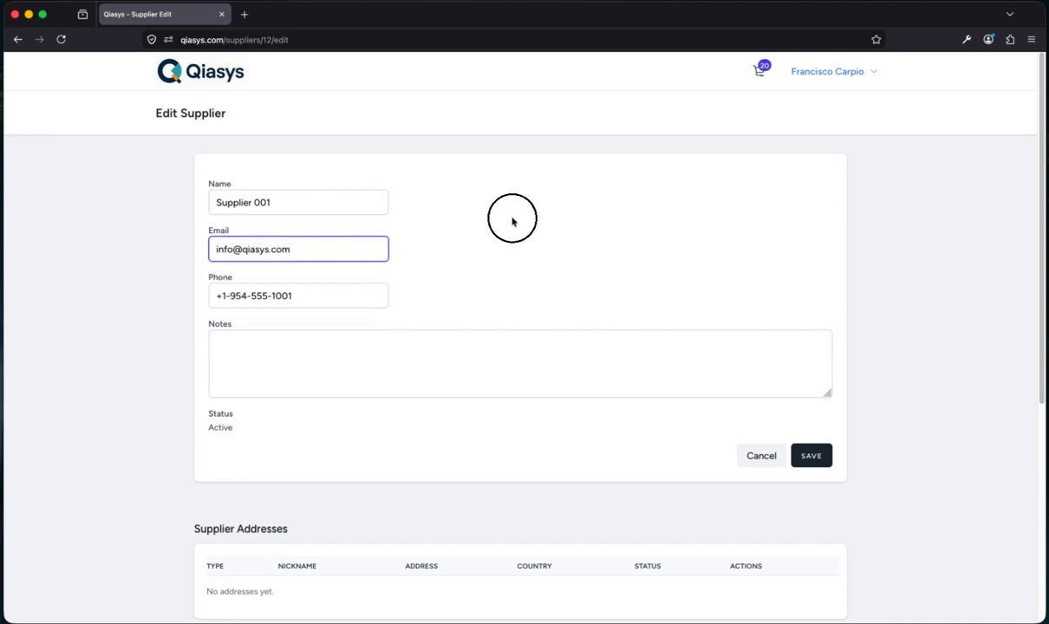
scroll(517, 299, down, 2)
scroll(517, 298, down, 5)
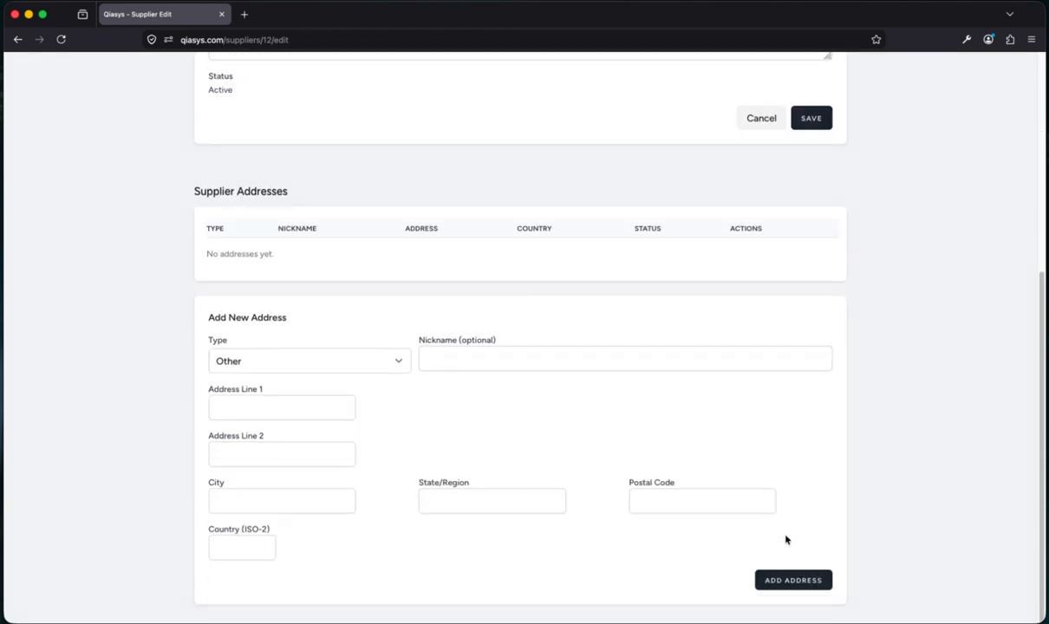
scroll(803, 346, up, 4)
click(814, 324)
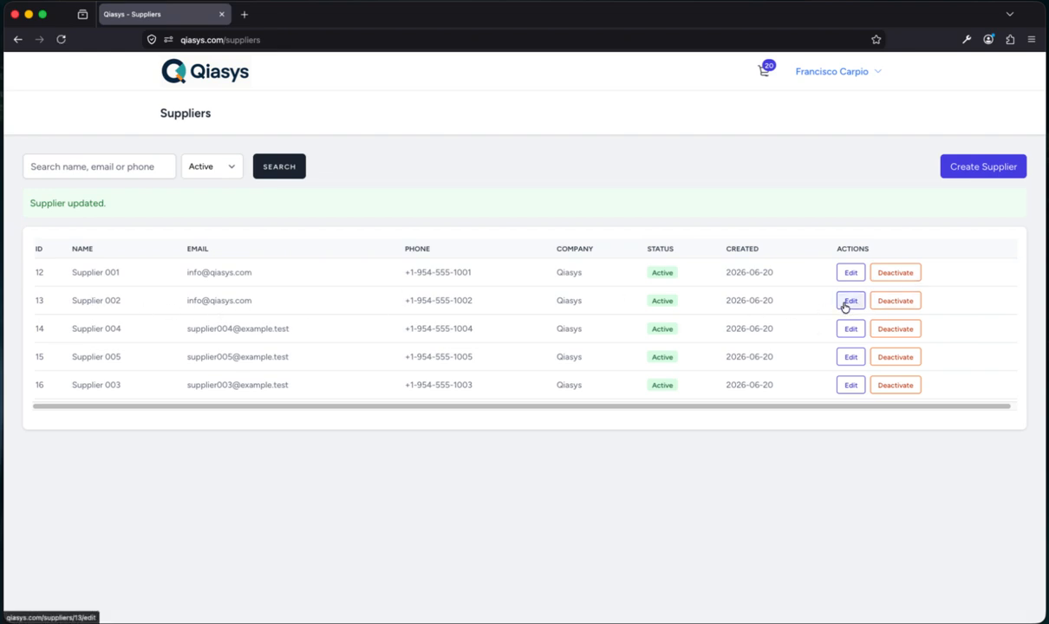
click(819, 74)
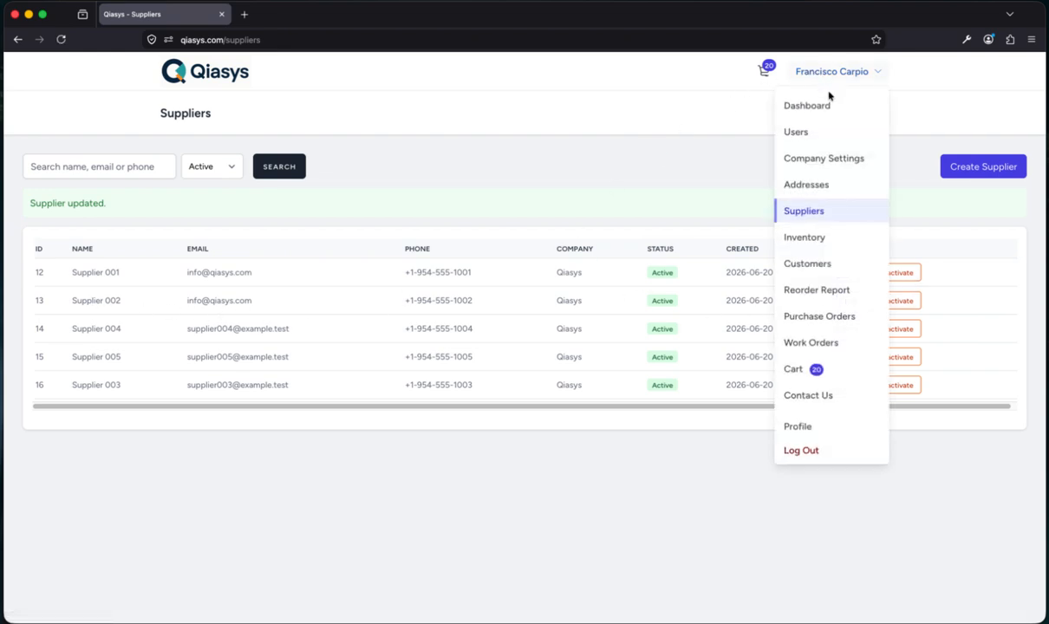
click(764, 71)
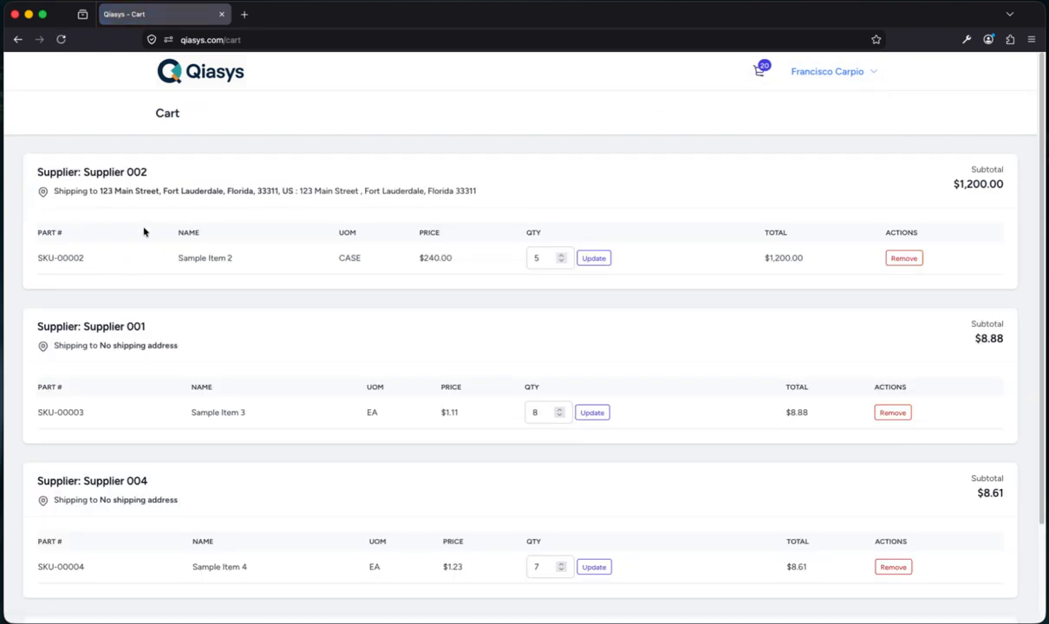
scroll(368, 371, down, 3)
scroll(368, 371, up, 3)
click(836, 73)
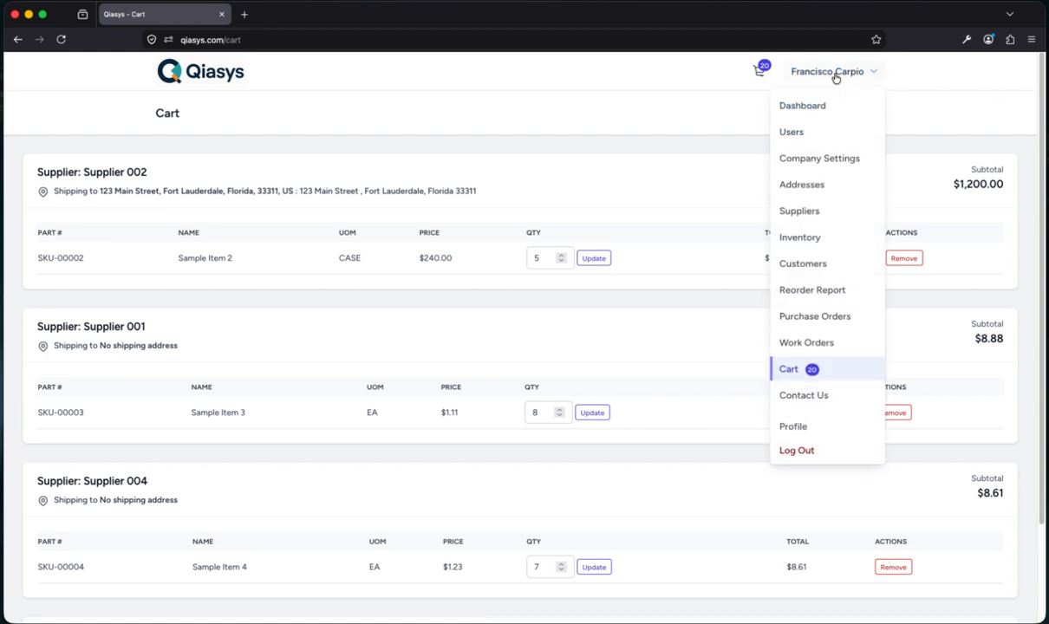
click(801, 211)
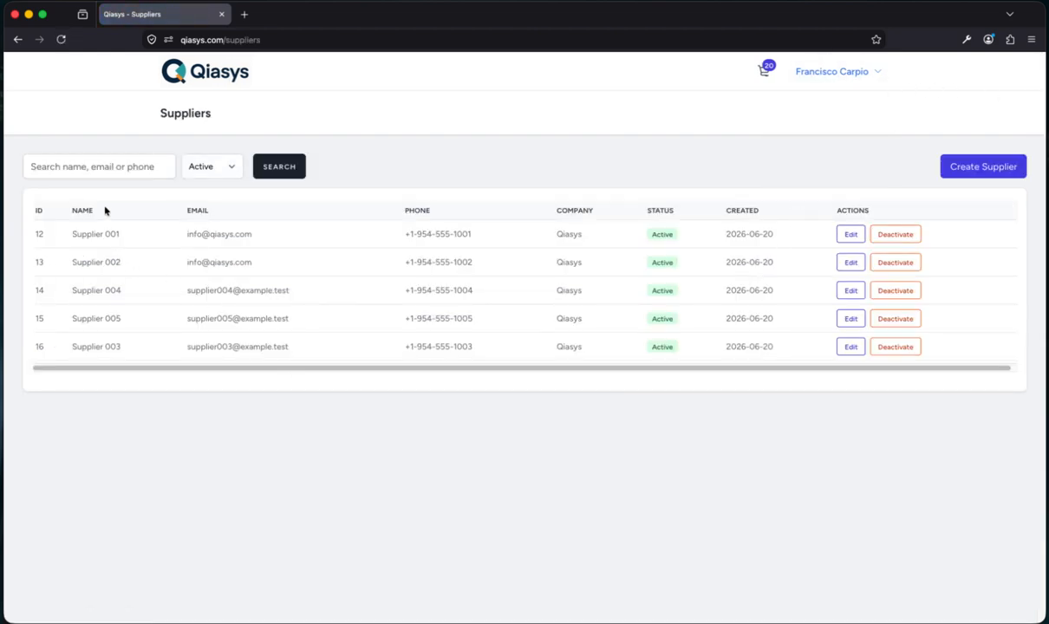
click(850, 264)
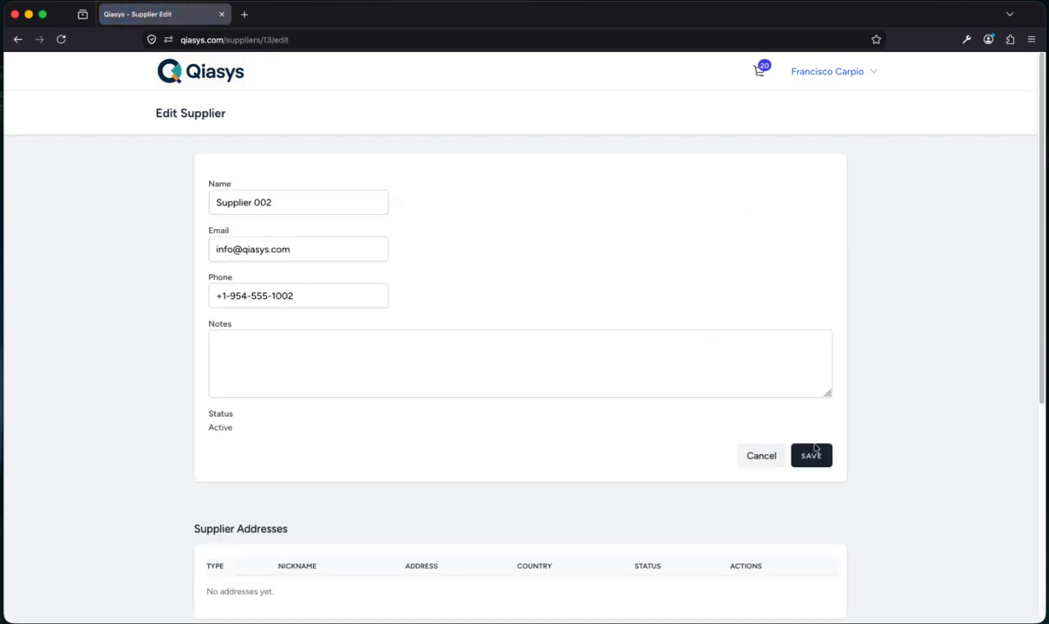
click(763, 456)
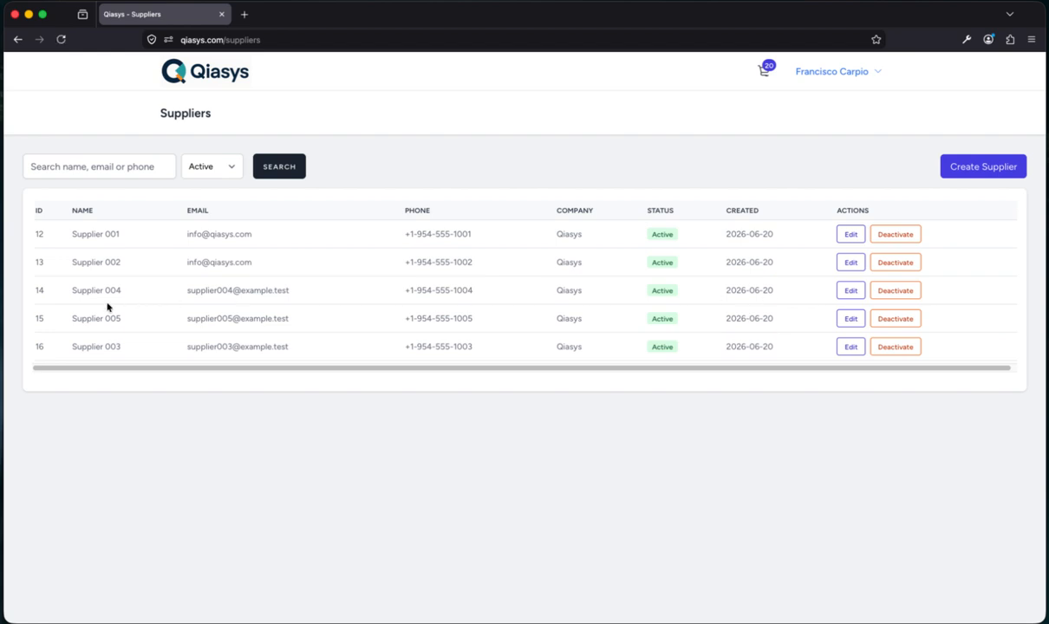
Edit Supplier 004, replace its e-mail with the shared company address, and save
click(850, 291)
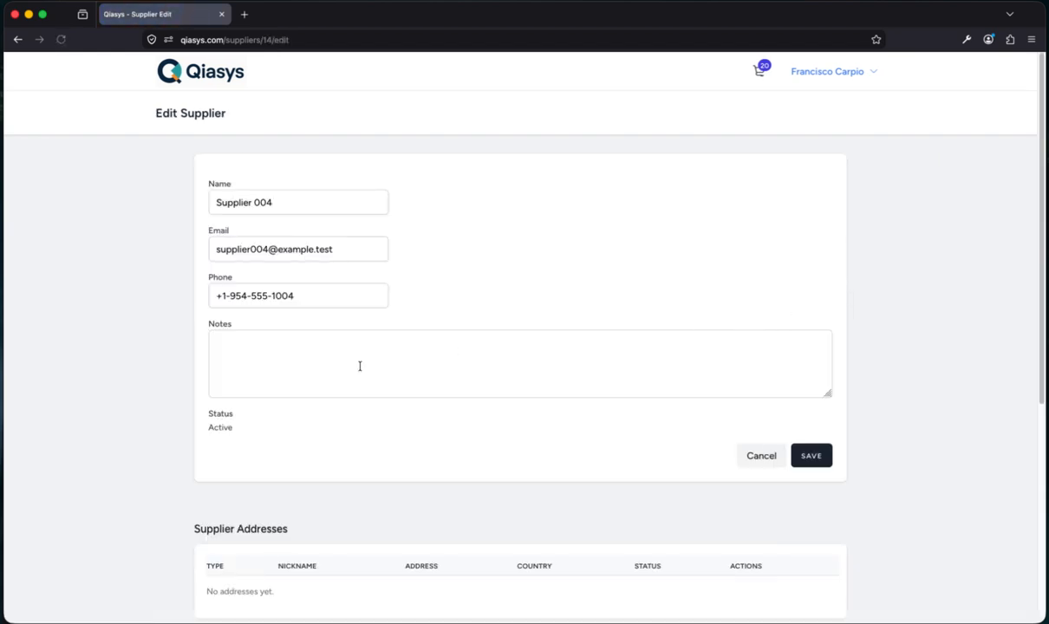
click(367, 248)
drag(367, 247, 12, 249)
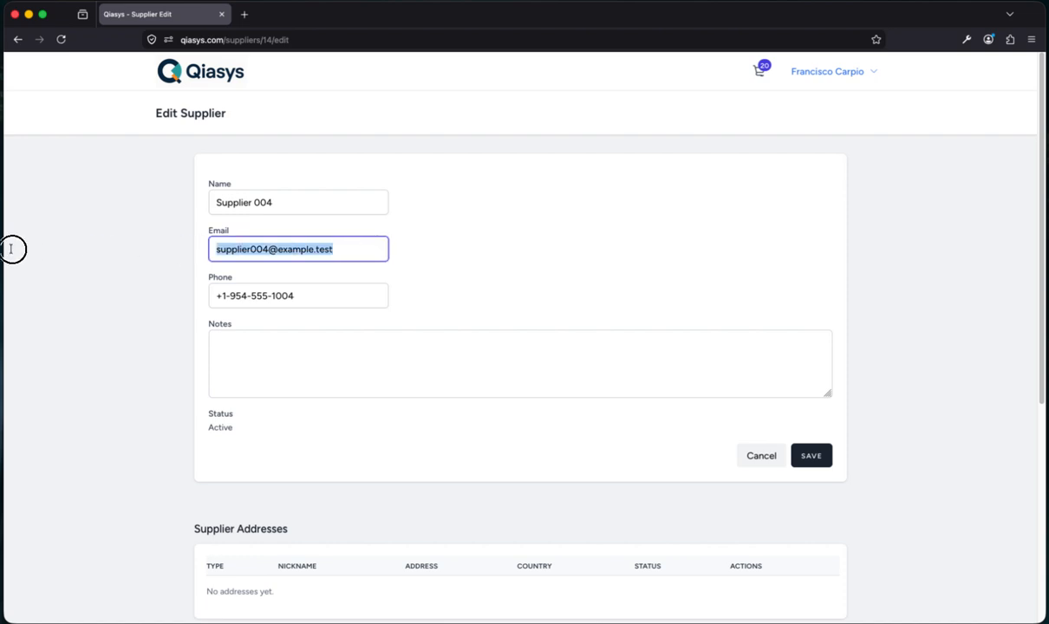
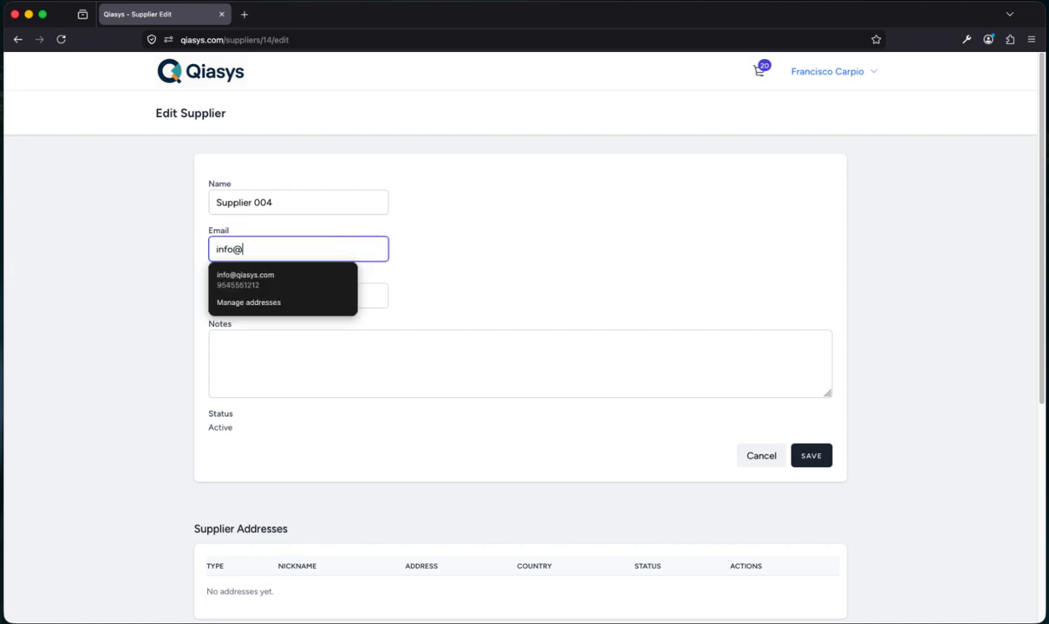
click(442, 218)
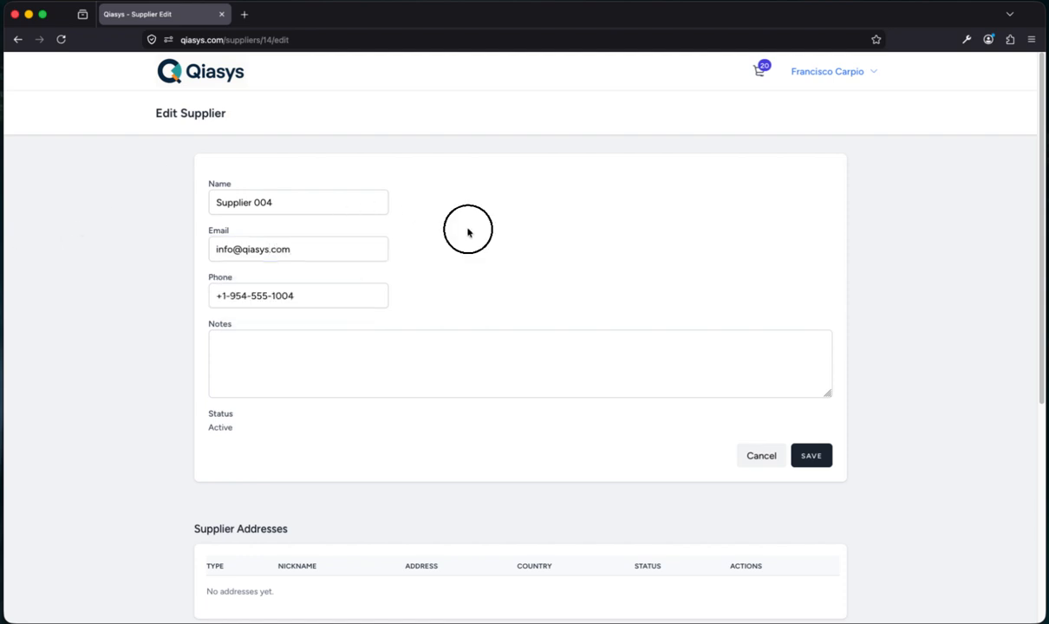
click(812, 456)
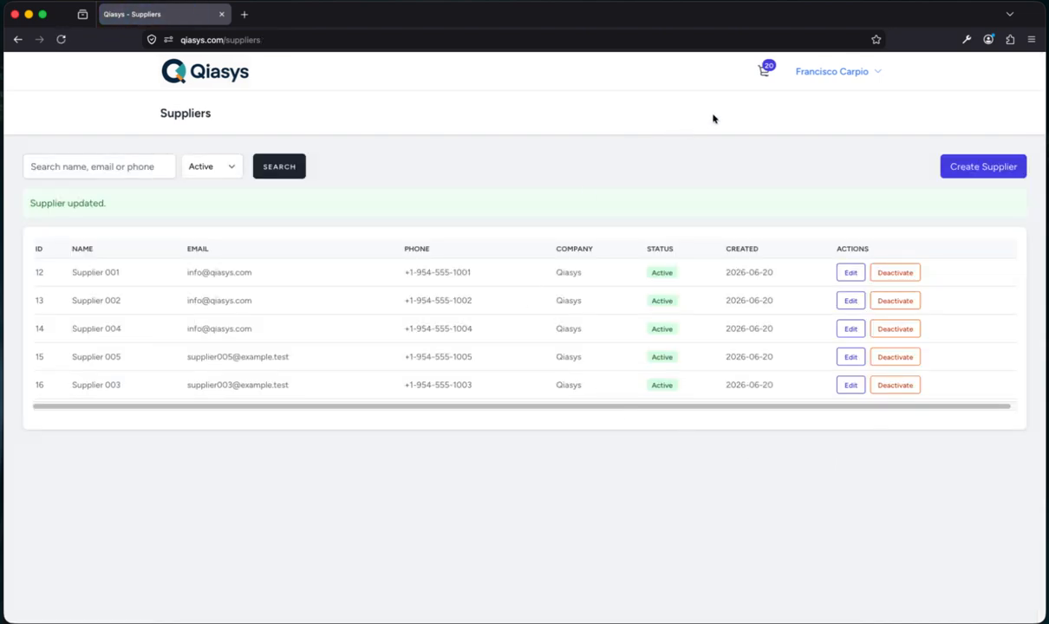
Open the cart and scroll down to the Submit button and back to the top
click(764, 70)
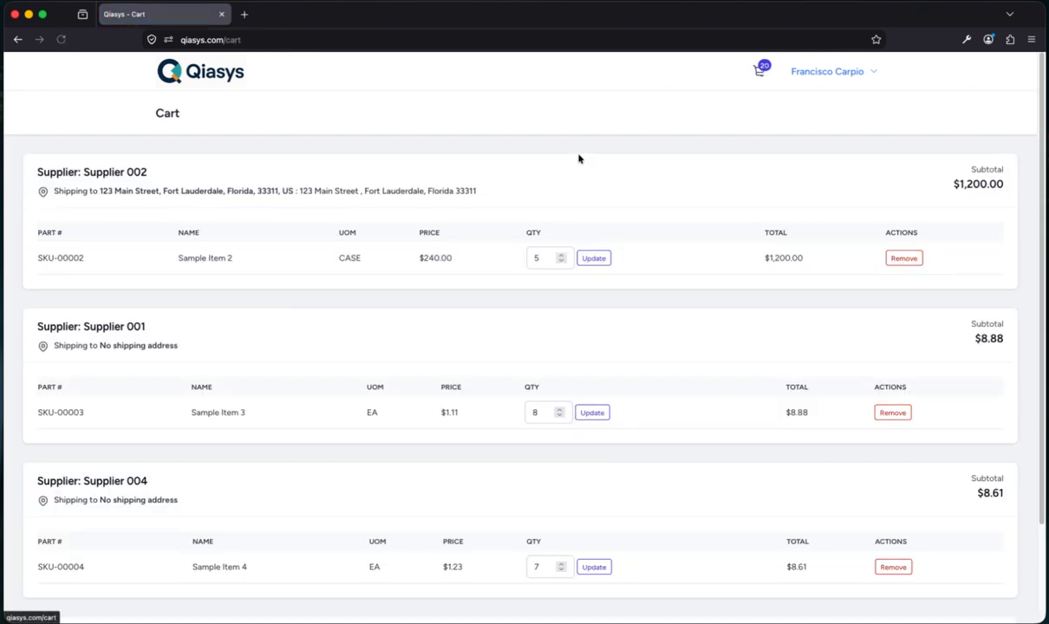
scroll(443, 274, down, 2)
scroll(443, 279, up, 1)
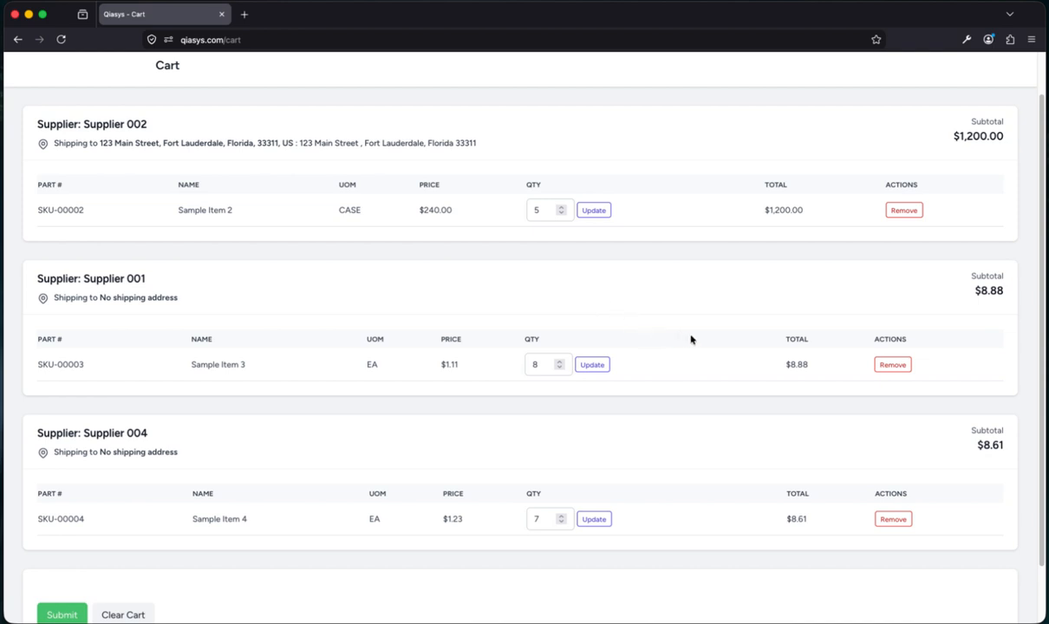
scroll(691, 340, down, 2)
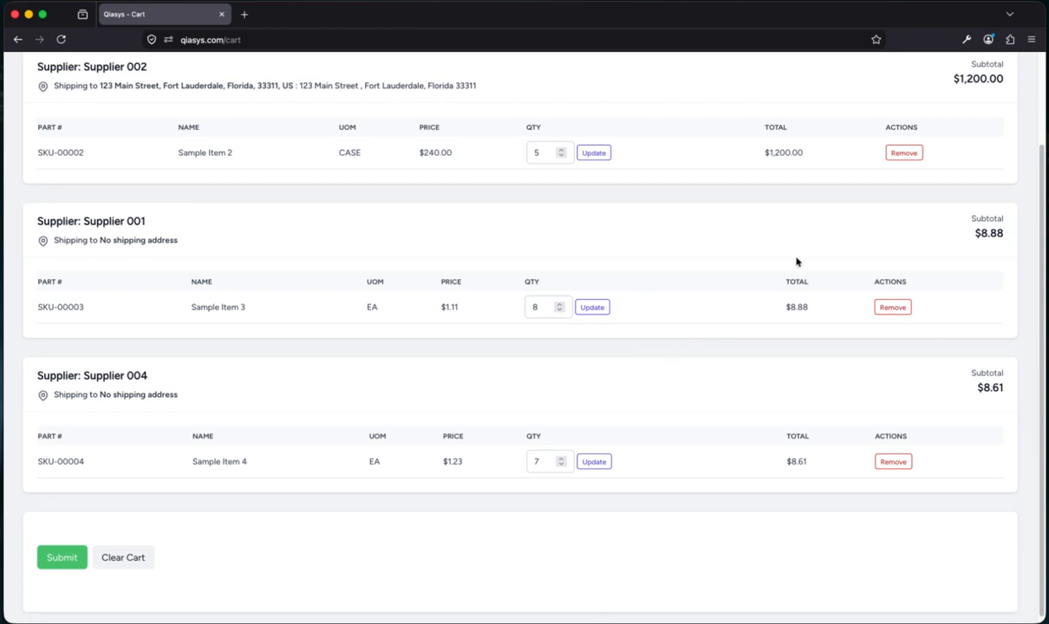
scroll(798, 256, up, 3)
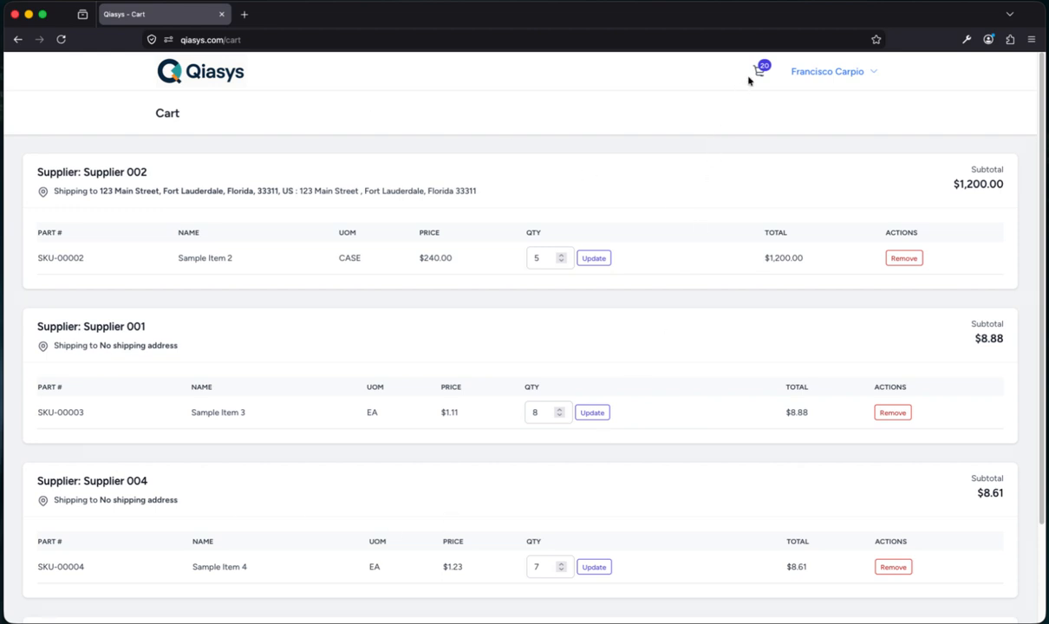
Visit the Inventory list, then open the Reorder Report showing 2 items at $256.53
click(811, 71)
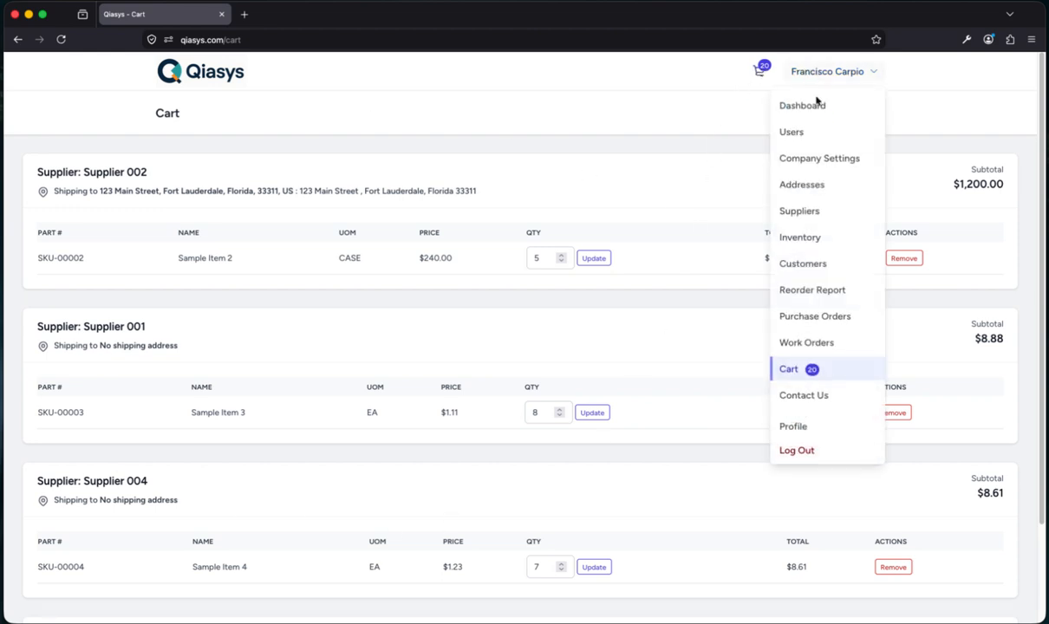
click(801, 237)
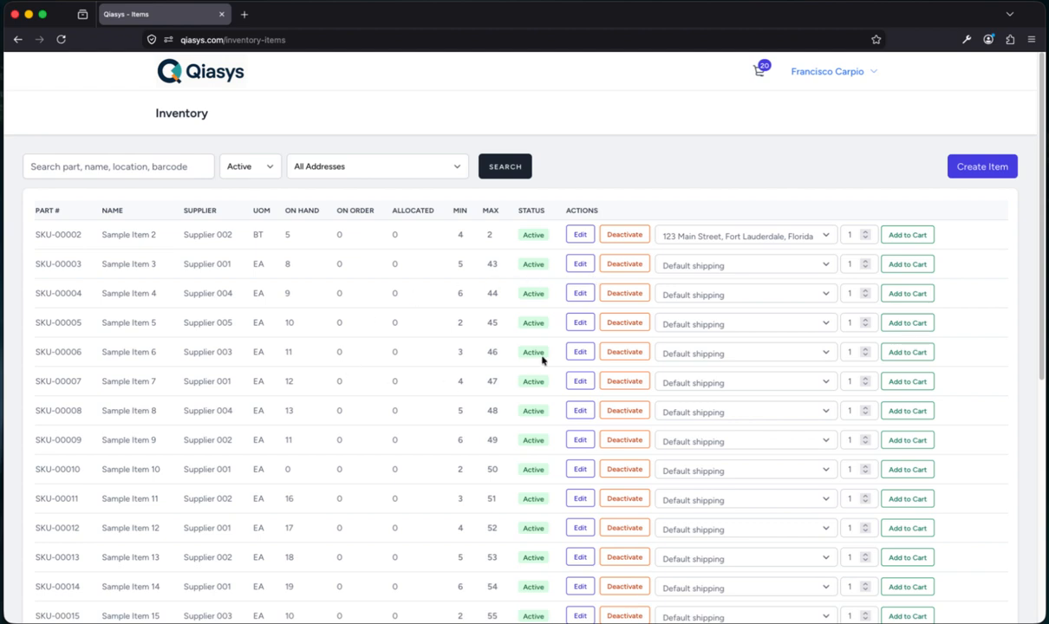
click(831, 76)
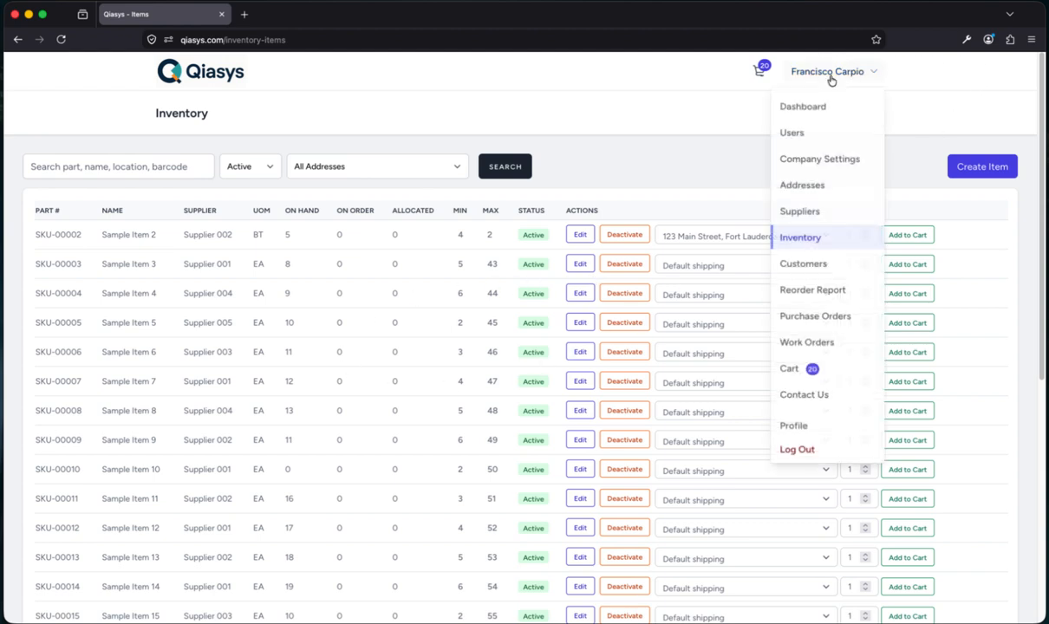
click(799, 292)
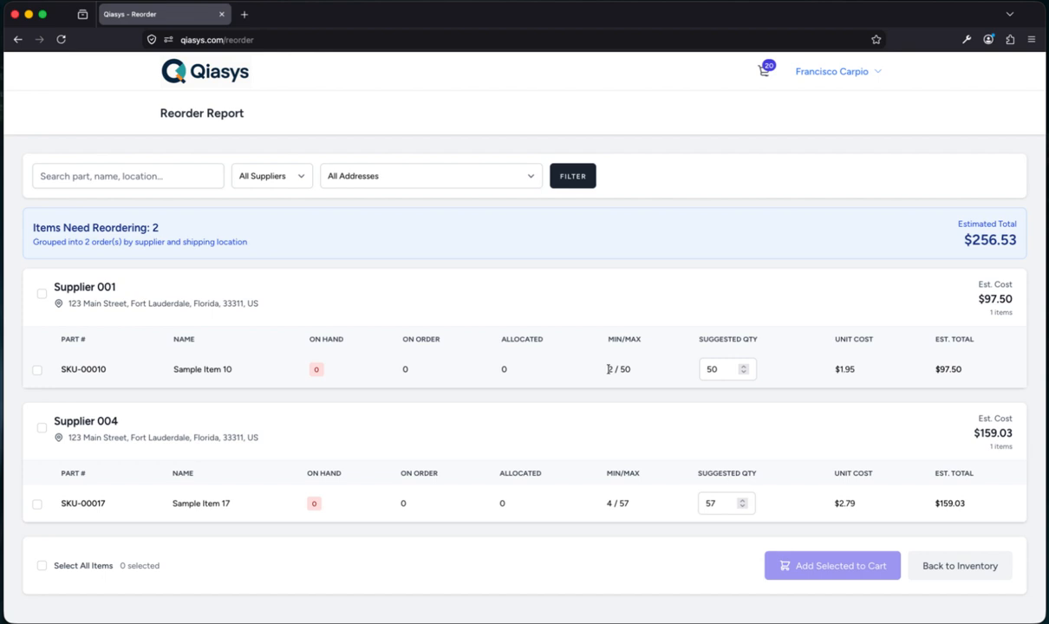
Inspect Sample Item 10's Min/Max values, then tick Select All Items on the Reorder Report
double_click(609, 369)
click(621, 370)
double_click(626, 370)
click(568, 363)
click(42, 565)
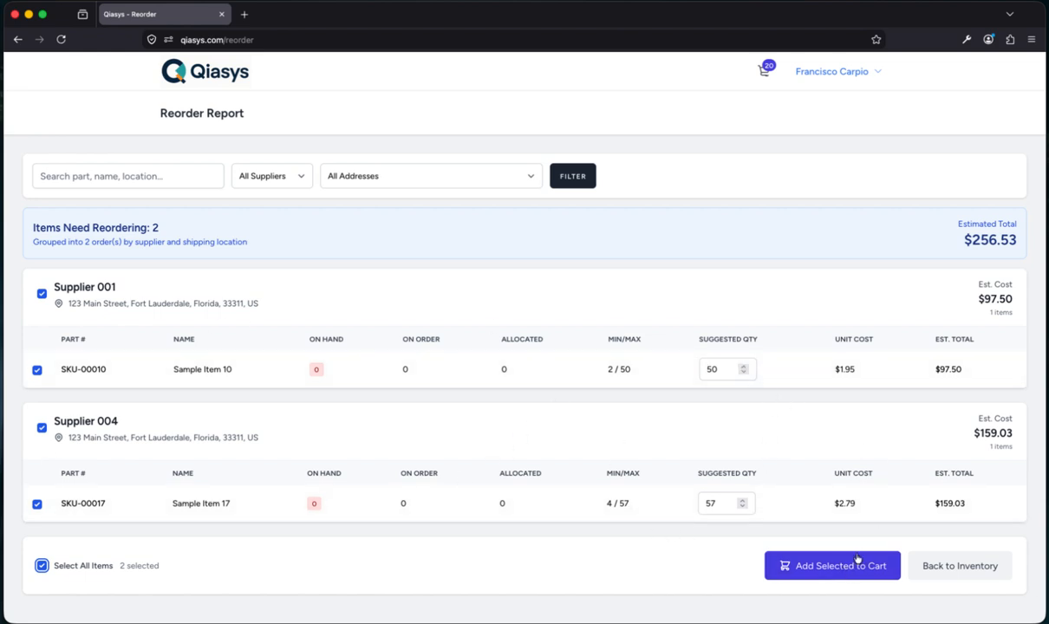
Add Sample Items 10 and 17 to the cart and review SKU-00010 (50 units) and SKU-00017 (57 units) there
click(819, 568)
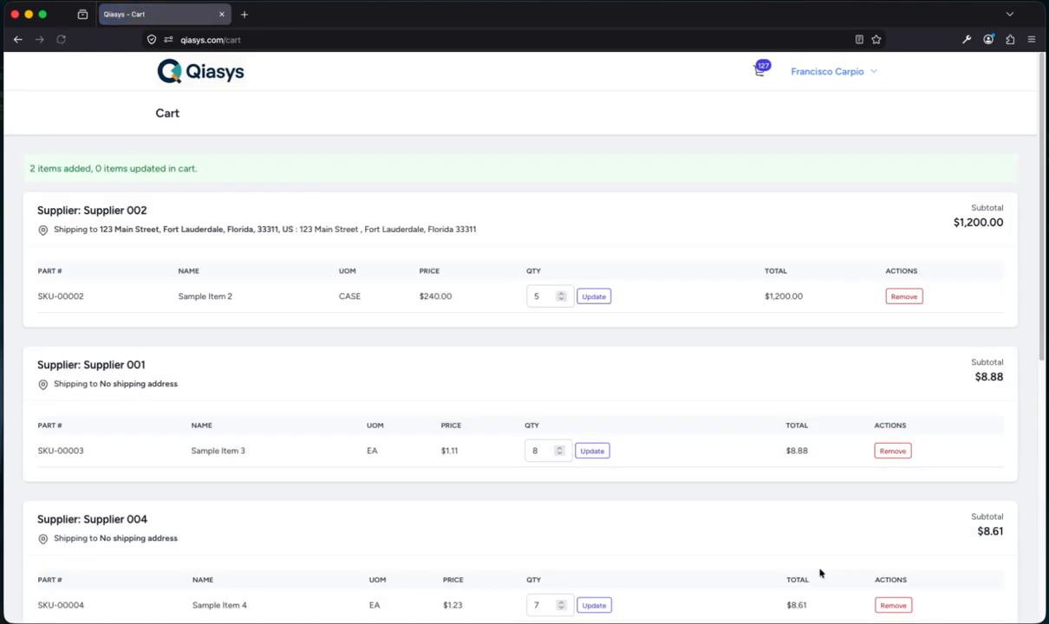
click(758, 69)
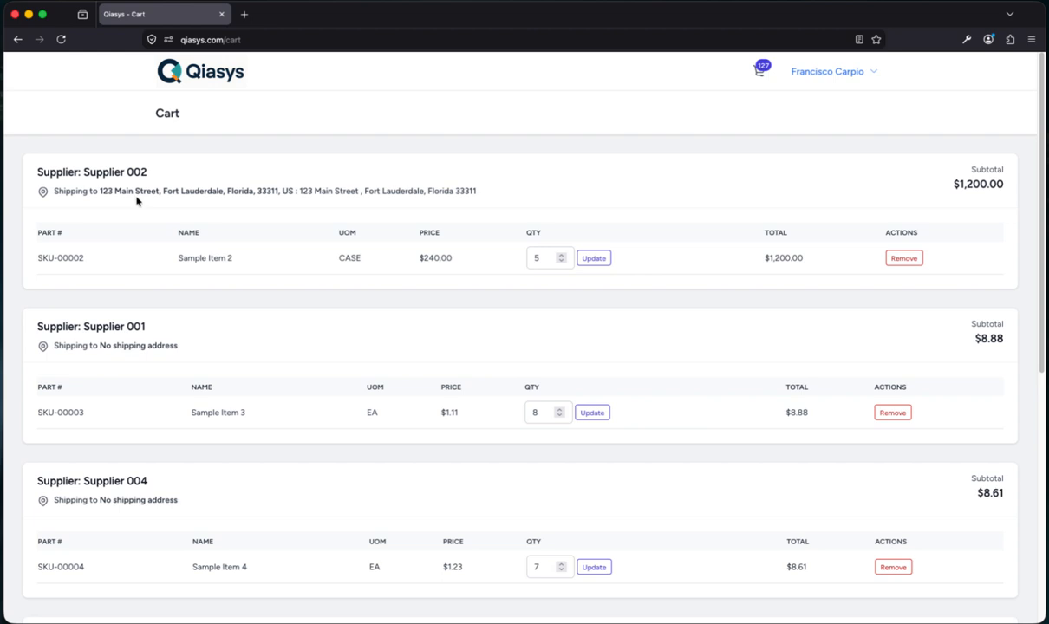
scroll(255, 295, down, 5)
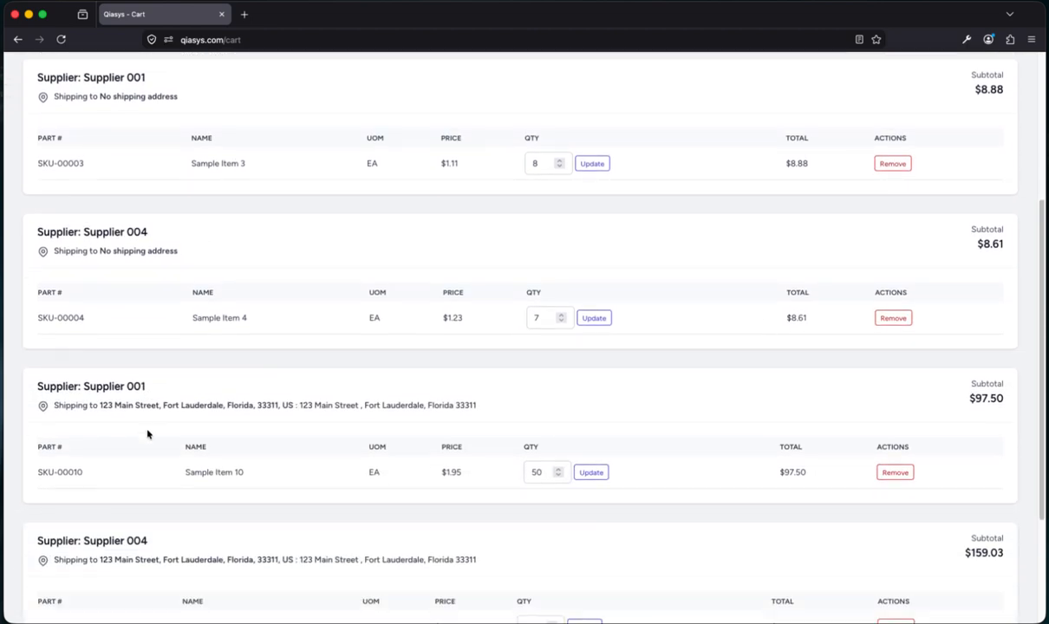
scroll(147, 434, down, 2)
scroll(208, 529, down, 2)
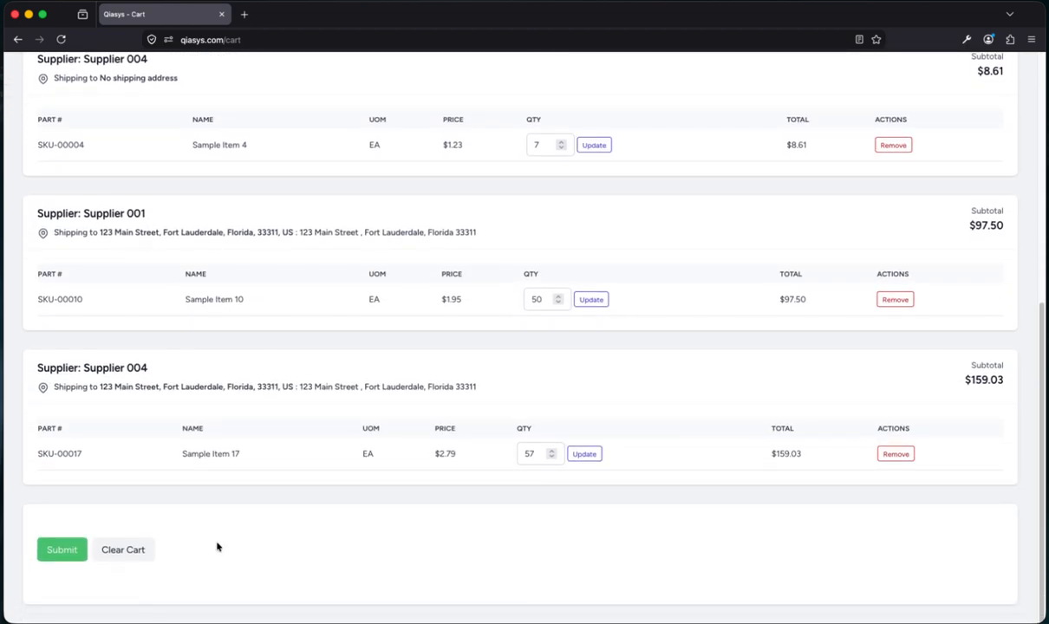
scroll(346, 543, up, 3)
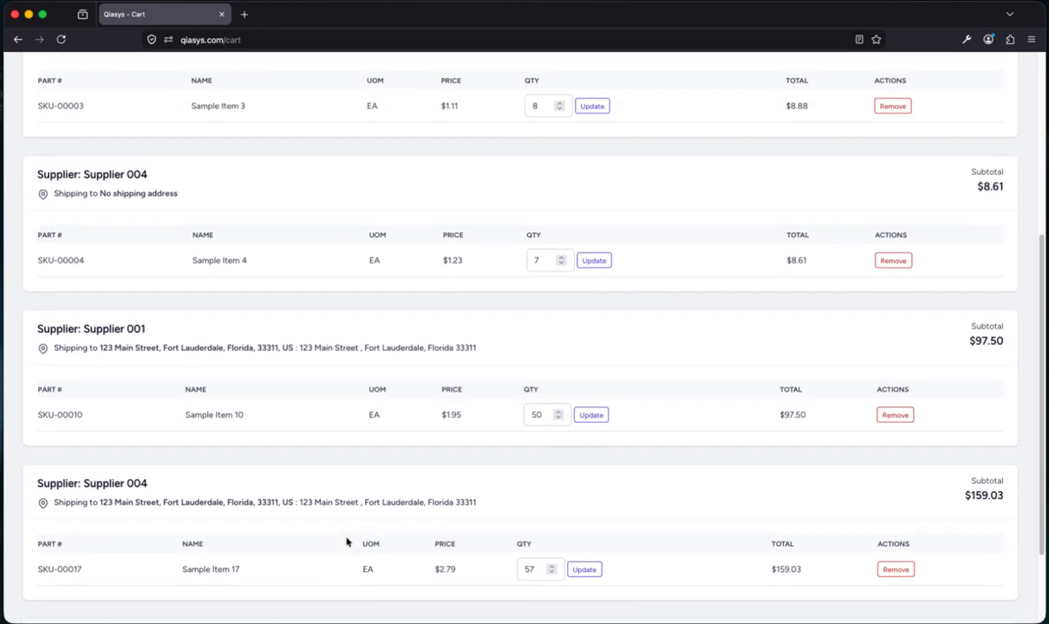
scroll(347, 543, up, 7)
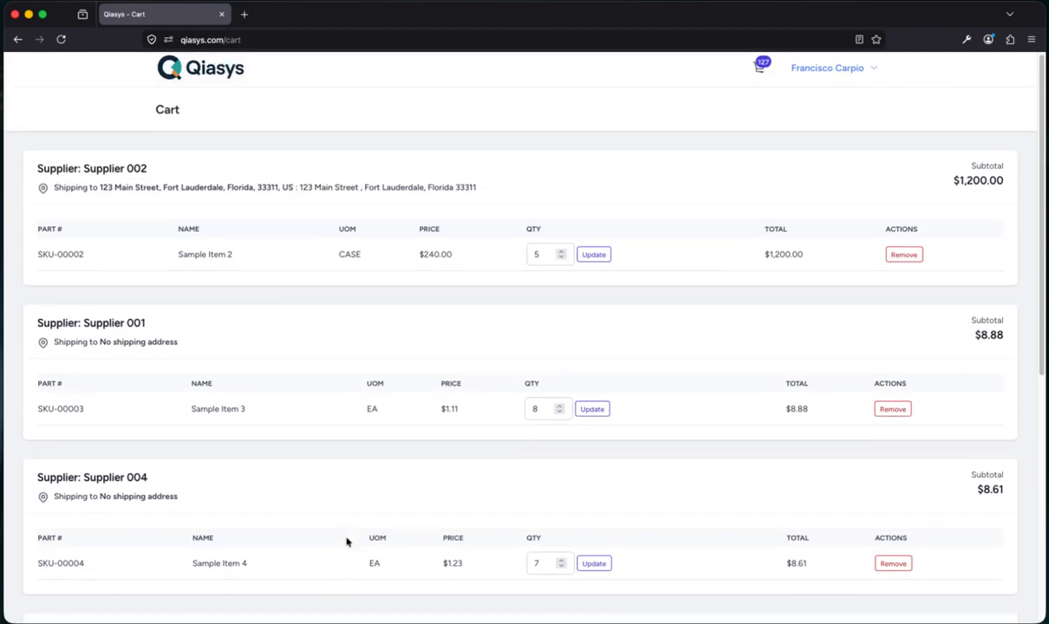
scroll(431, 443, down, 8)
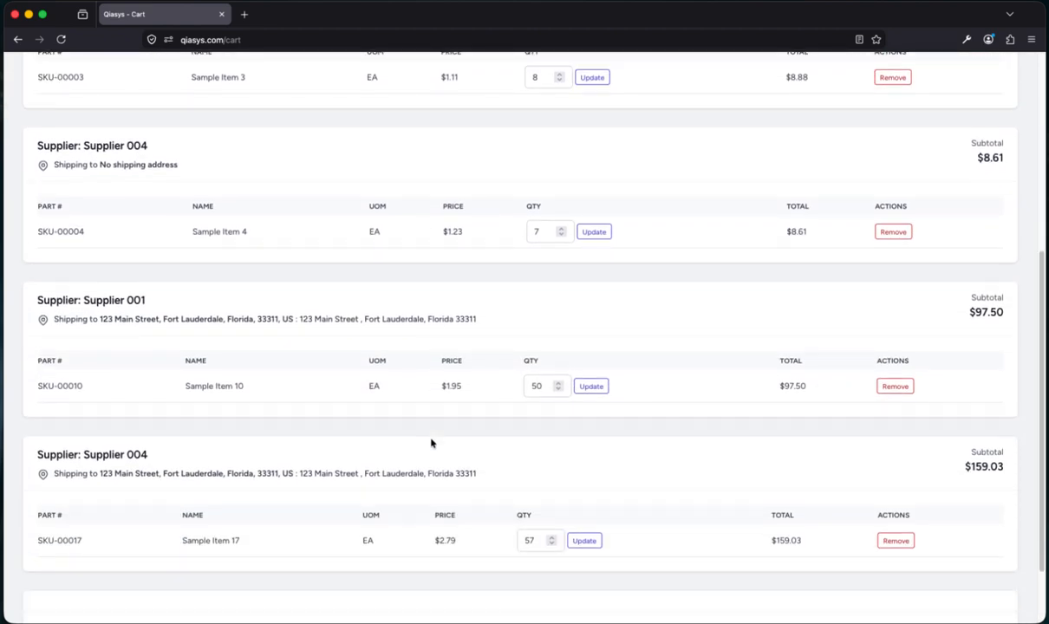
scroll(431, 443, down, 2)
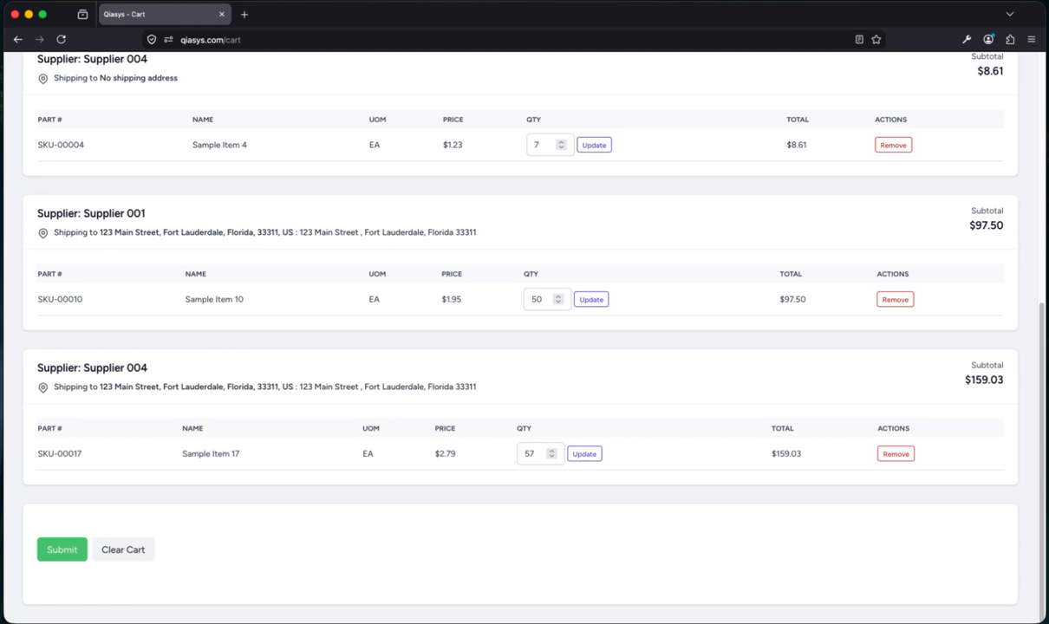
key(super+Tab)
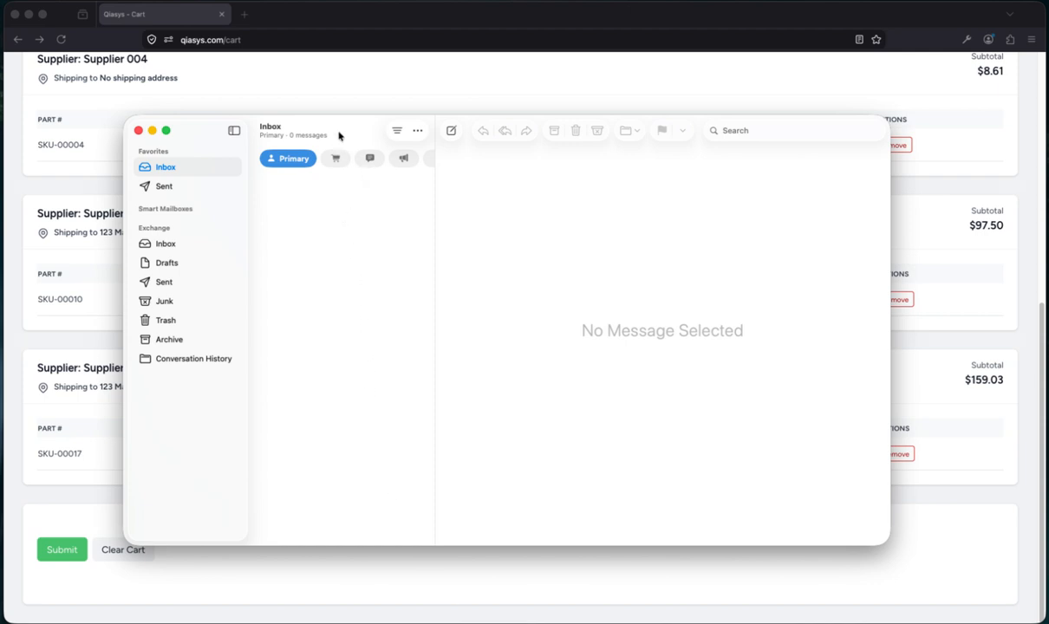
drag(343, 127, 378, 138)
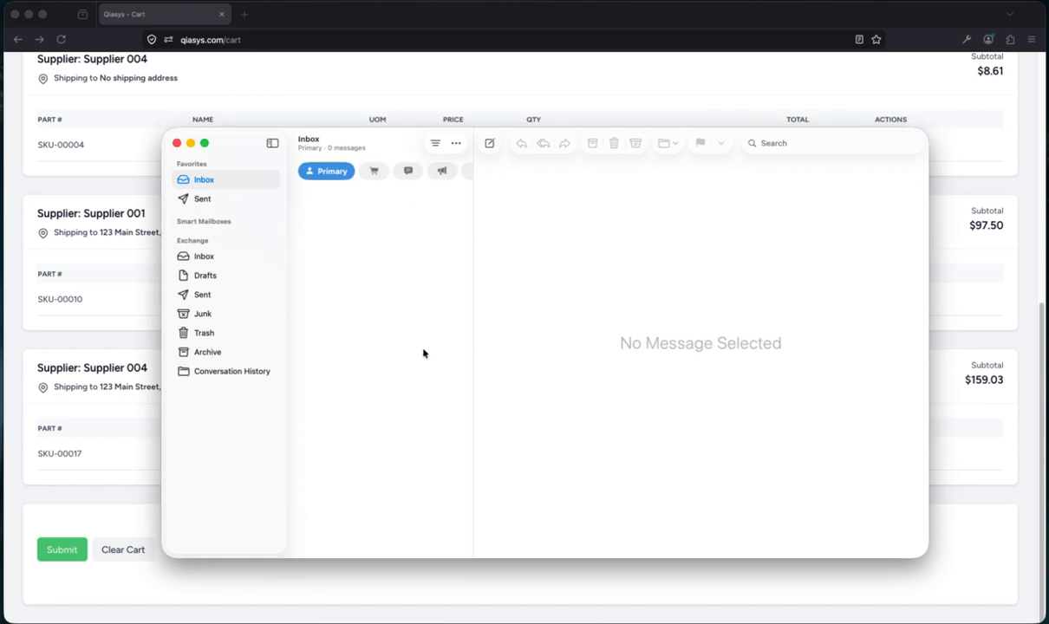
click(88, 527)
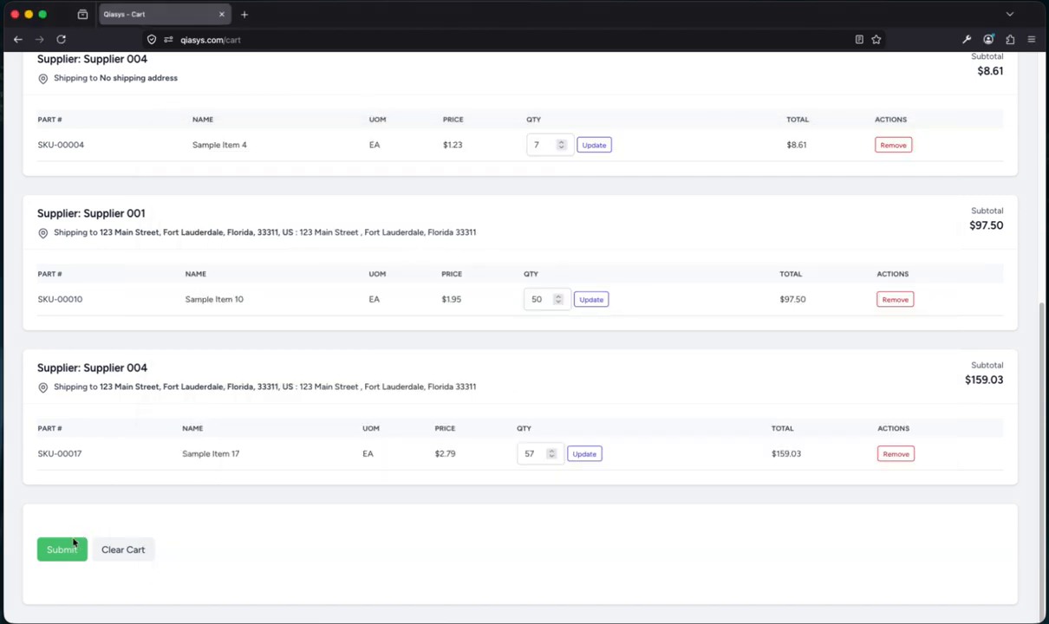
Submit the cart as five purchase orders, then bring Apple Mail forward and move its window left
click(59, 555)
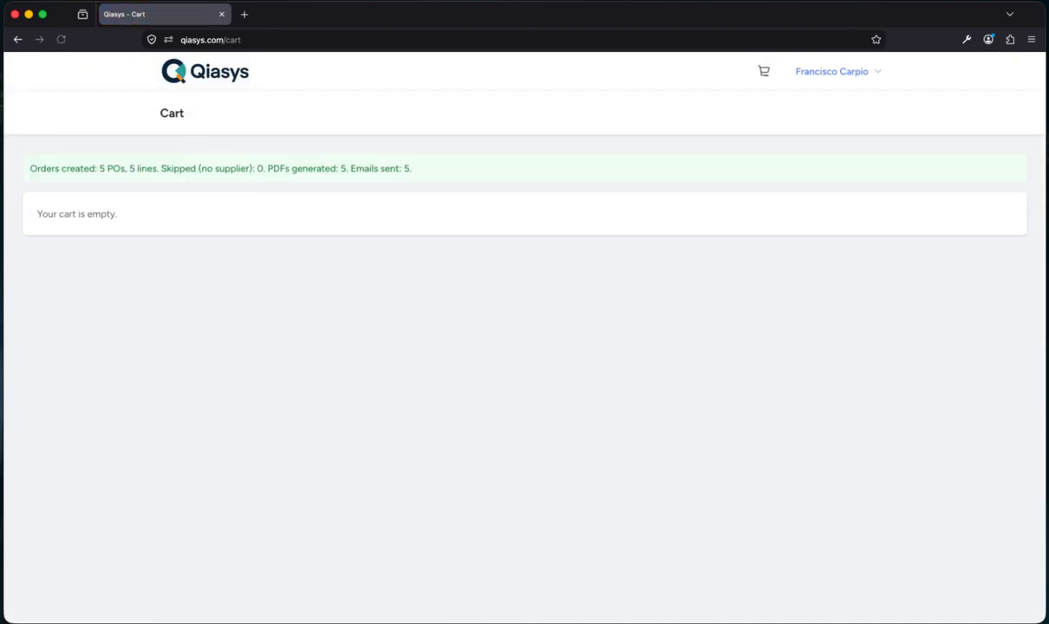
key(super+Tab)
drag(237, 147, 90, 200)
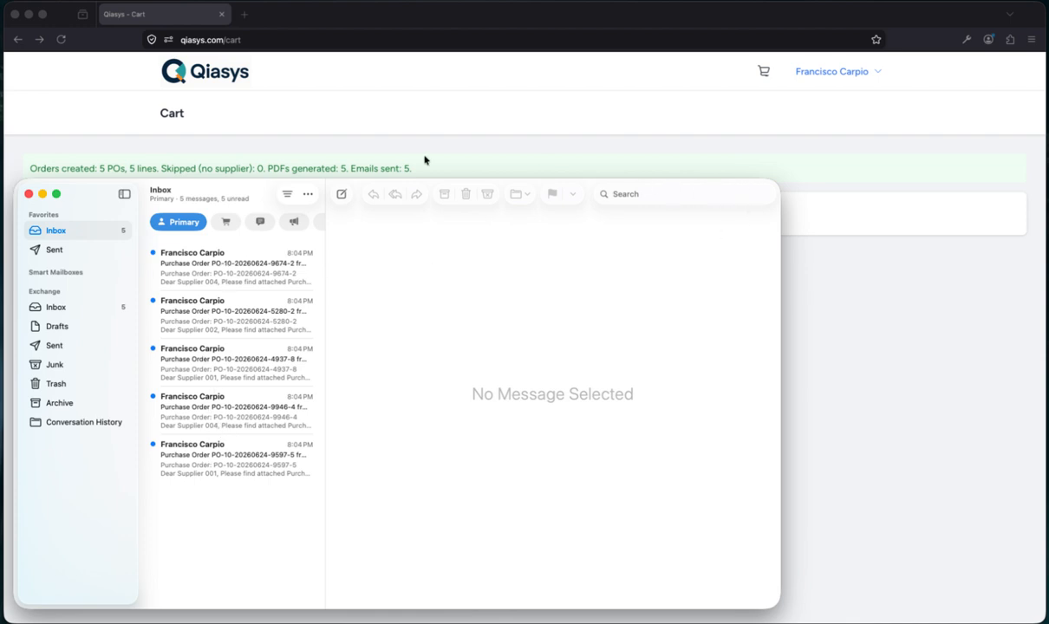
Reposition the Mail window to the upper left and enlarge it
drag(89, 192, 213, 148)
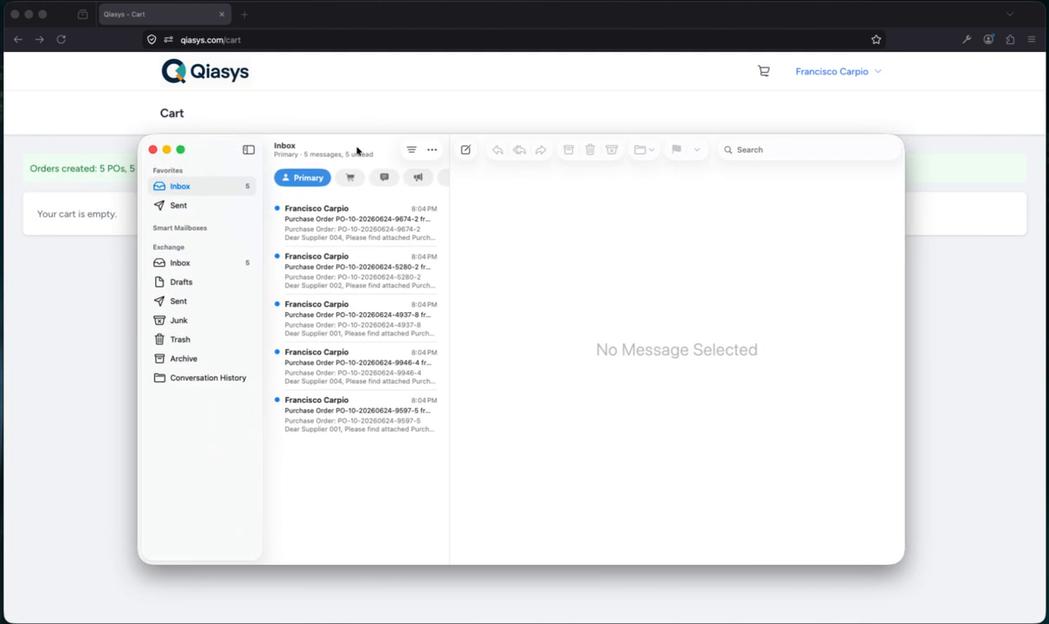
drag(356, 142, 231, 73)
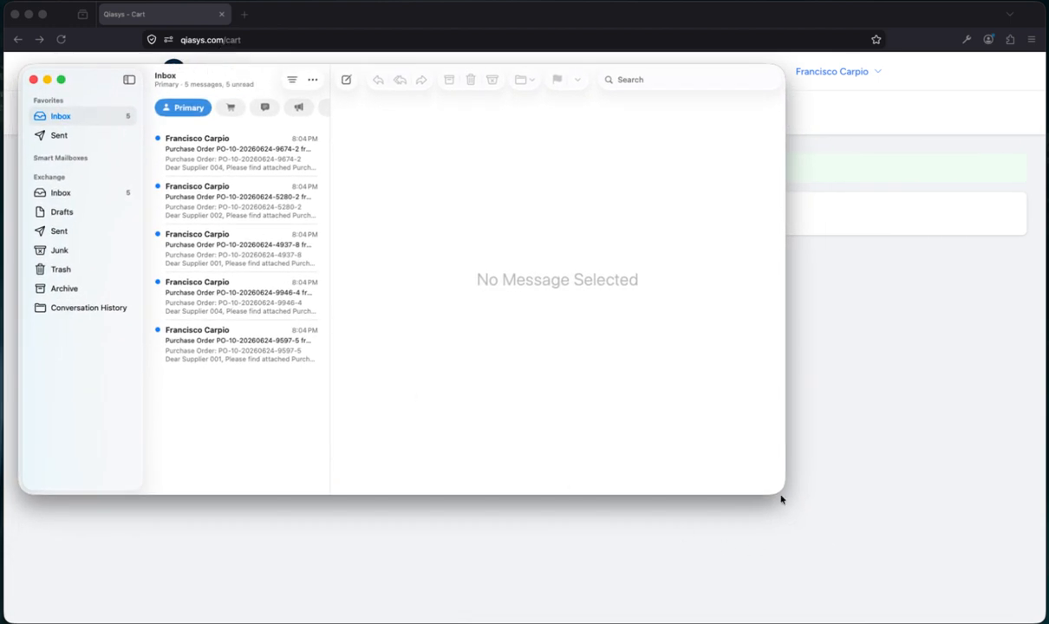
drag(784, 492, 1028, 611)
click(184, 159)
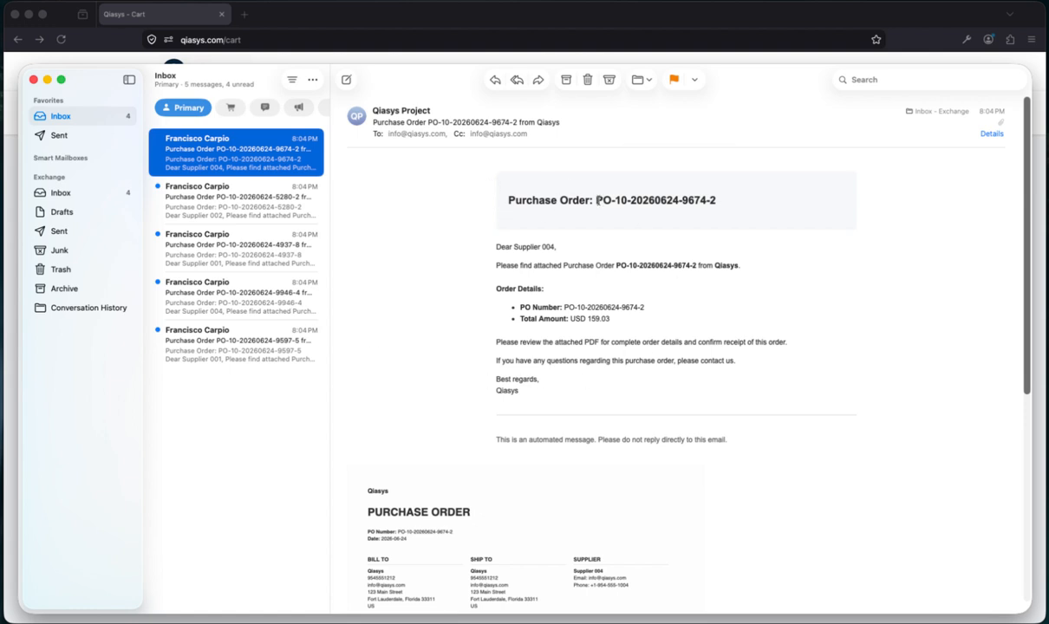
drag(596, 201, 713, 203)
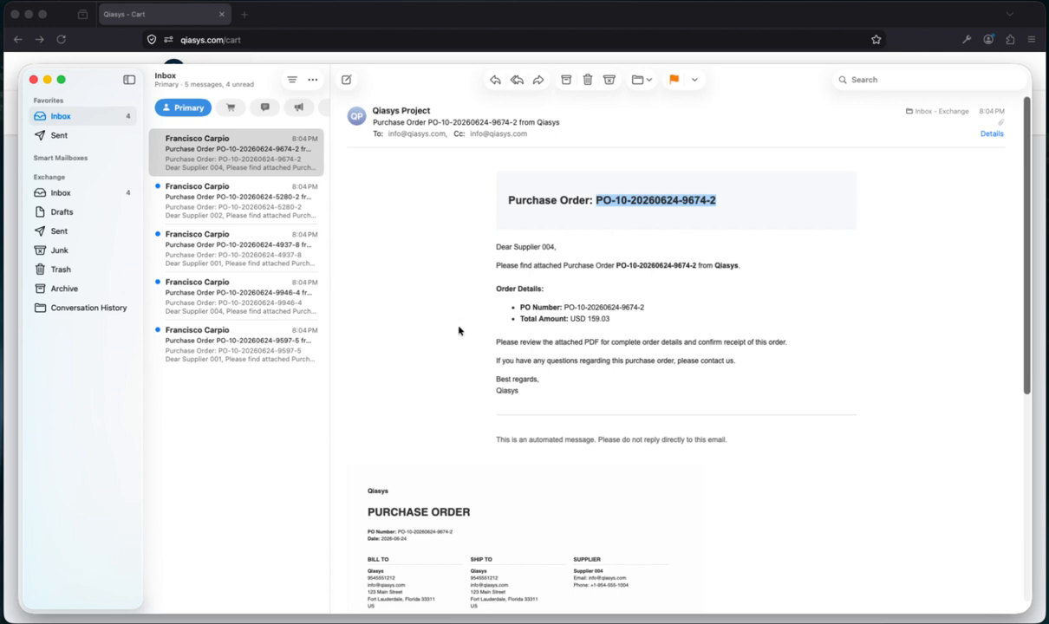
drag(731, 441, 327, 183)
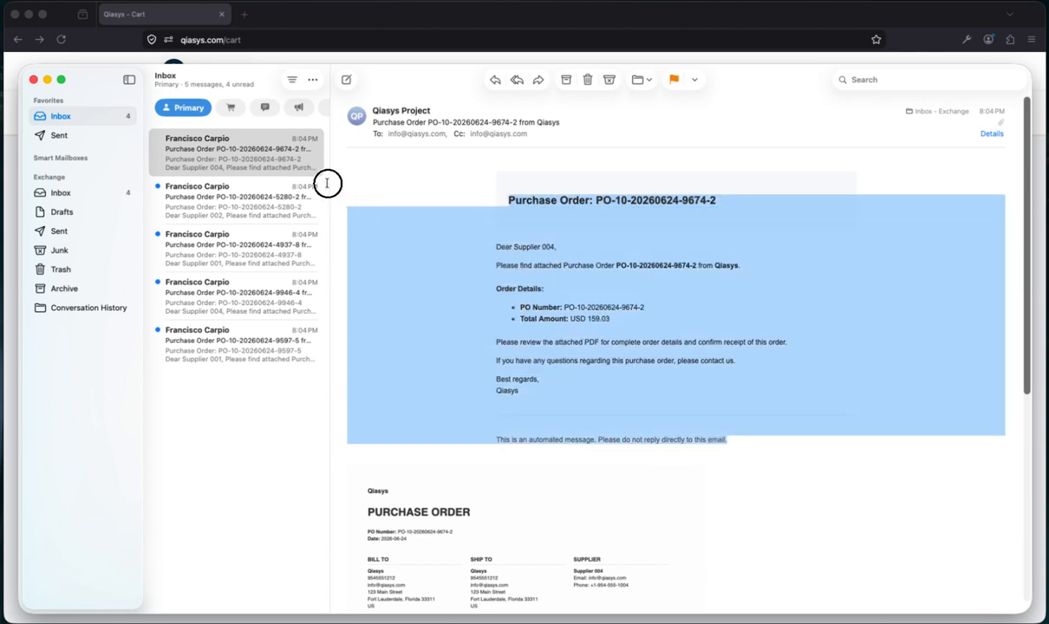
click(602, 382)
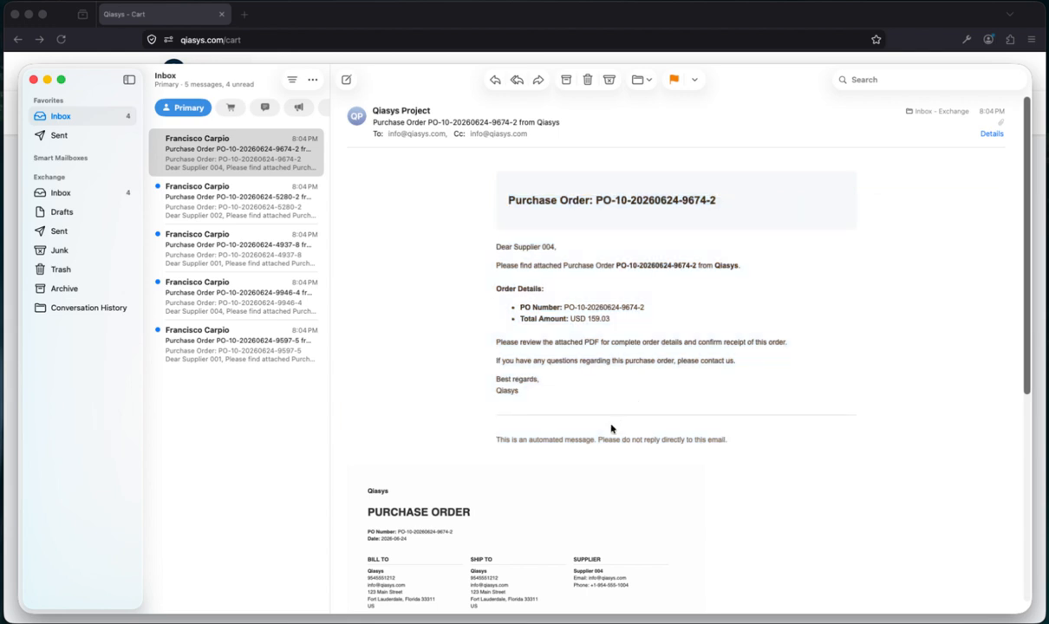
scroll(612, 428, down, 4)
Scroll to the attached PDF and highlight the Sample Item 17 line: 57 EA at $2.79, $159.03 total
scroll(611, 427, down, 3)
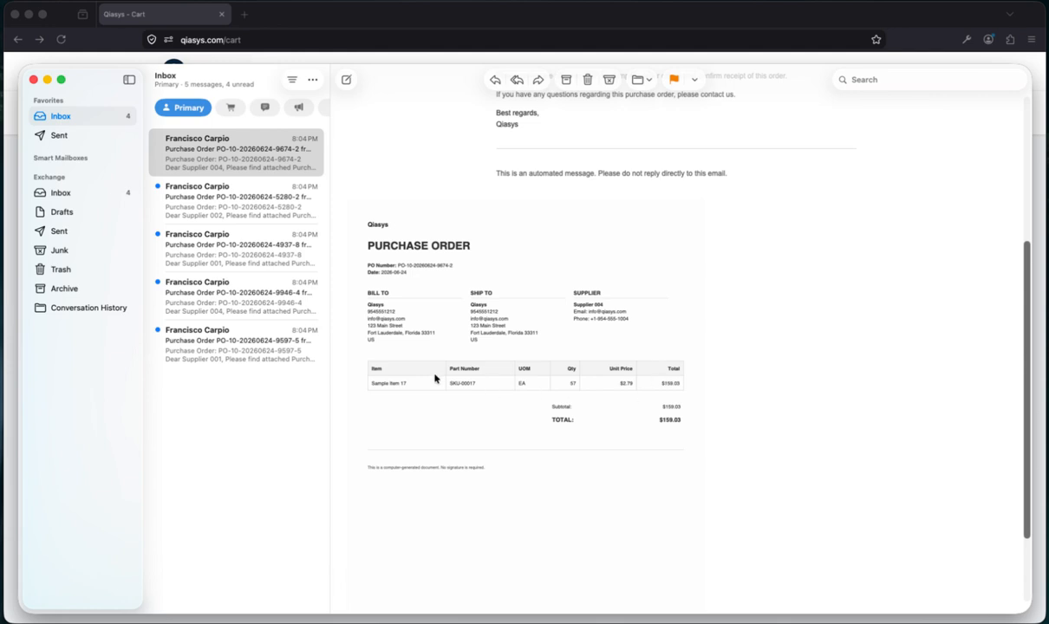
drag(370, 383, 740, 386)
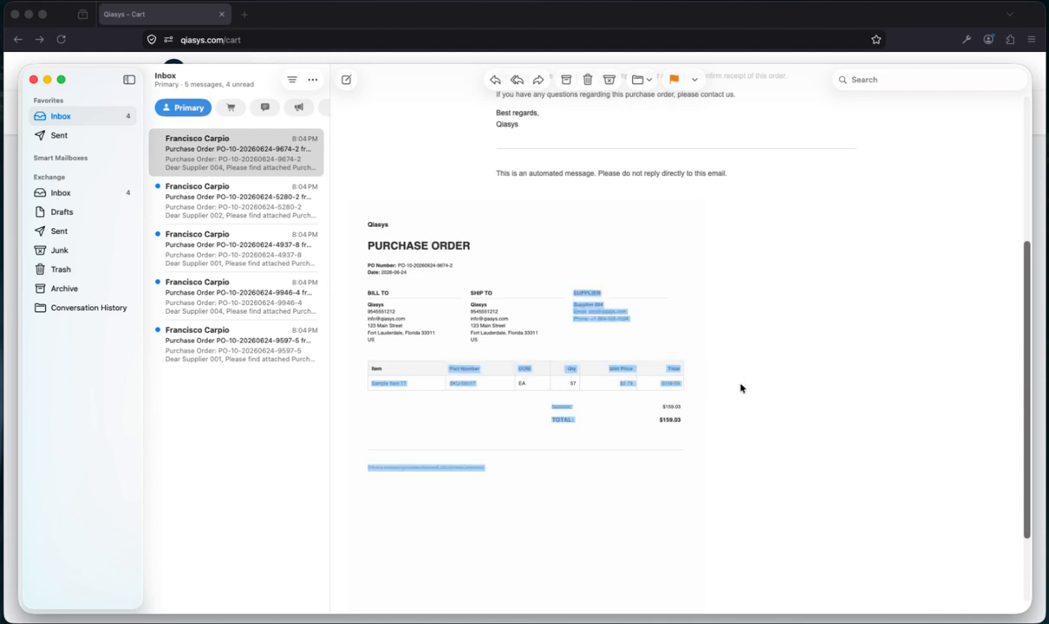
click(740, 386)
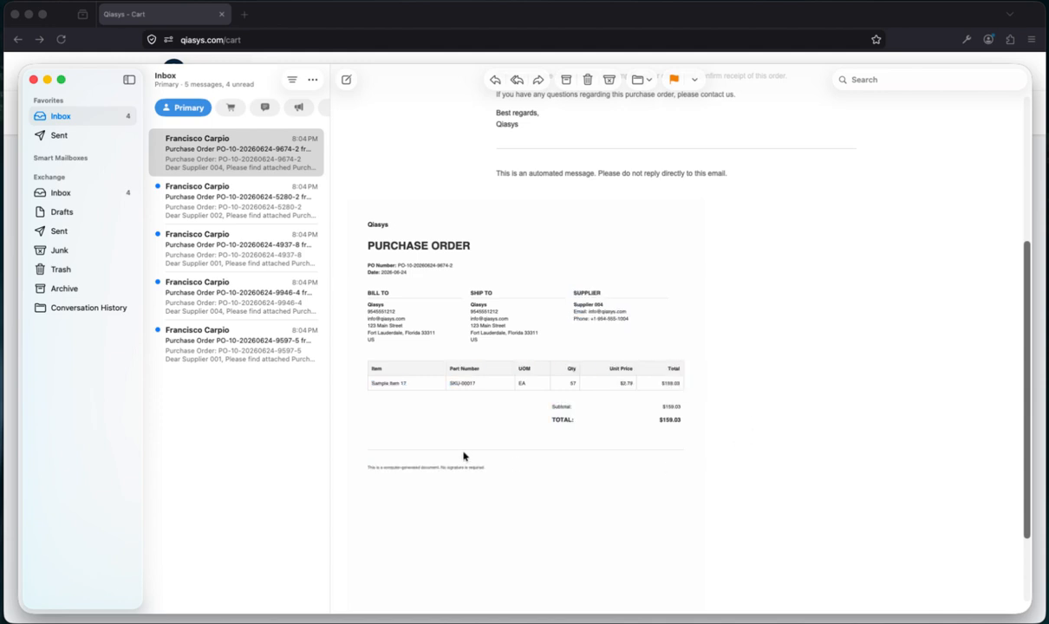